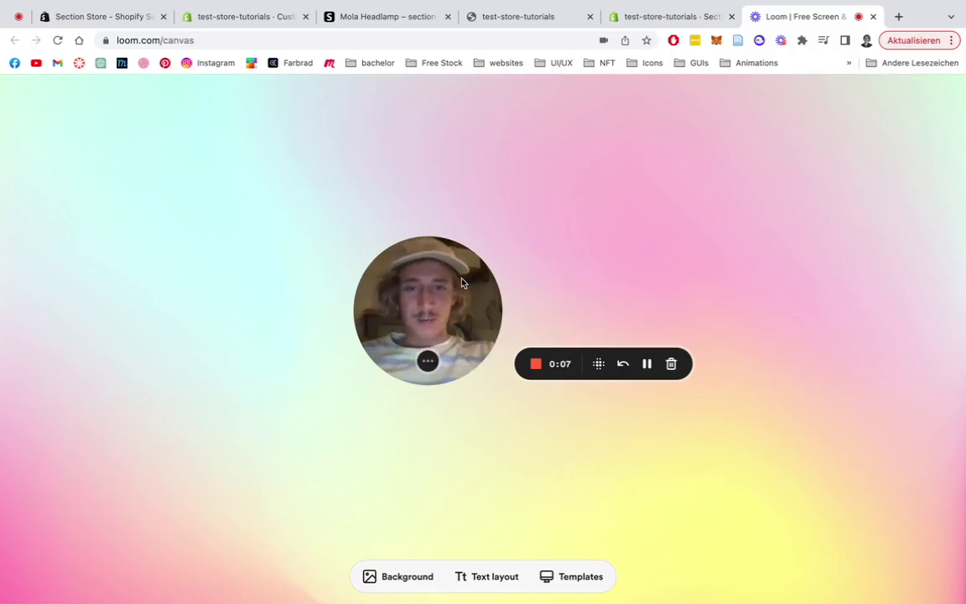
# Drag the Loom webcam bubble and its controls to the canvas's bottom-right corner
pyautogui.moveTo(450, 266); pyautogui.dragTo(961, 449)
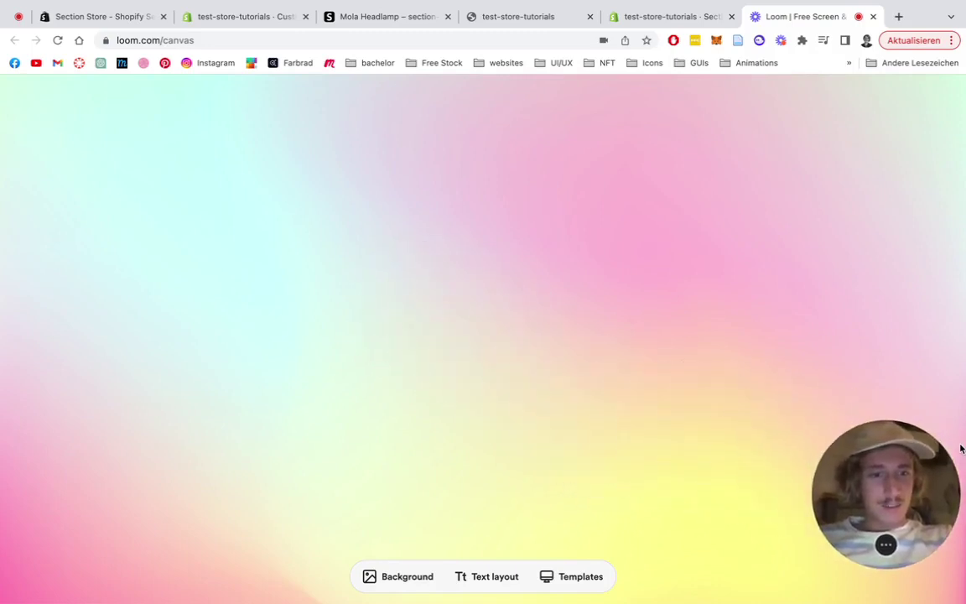
# On the Mola Headlamp page, view Shipping & Returns, Warranty, How to use and Description tabs
pyautogui.click(373, 18)
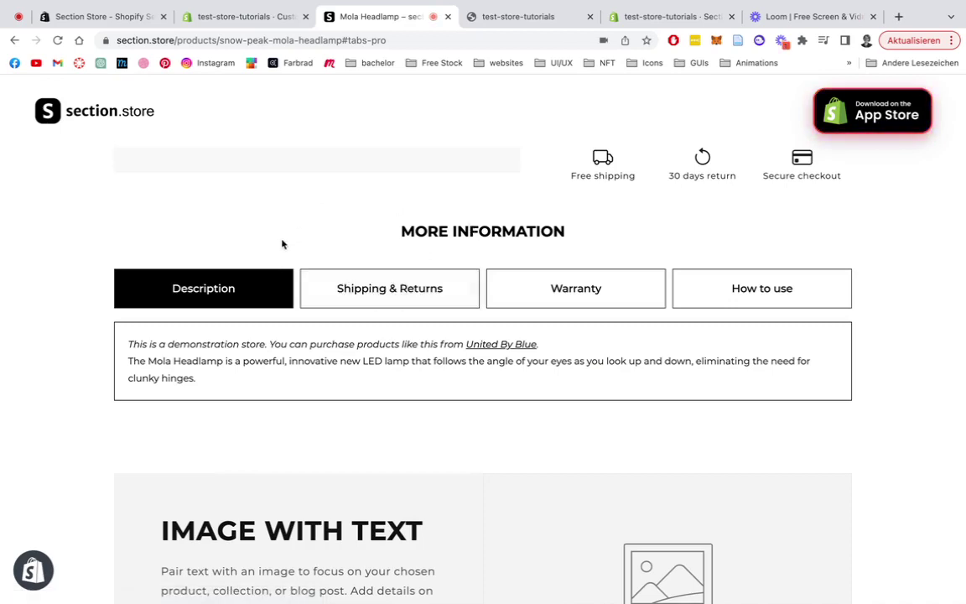
pyautogui.click(437, 299)
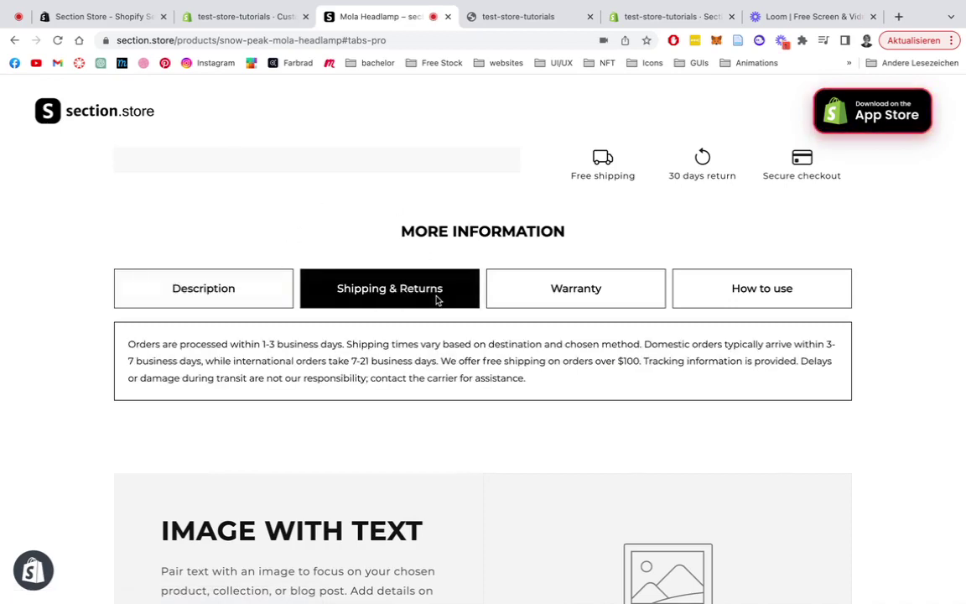
pyautogui.click(578, 299)
pyautogui.click(742, 296)
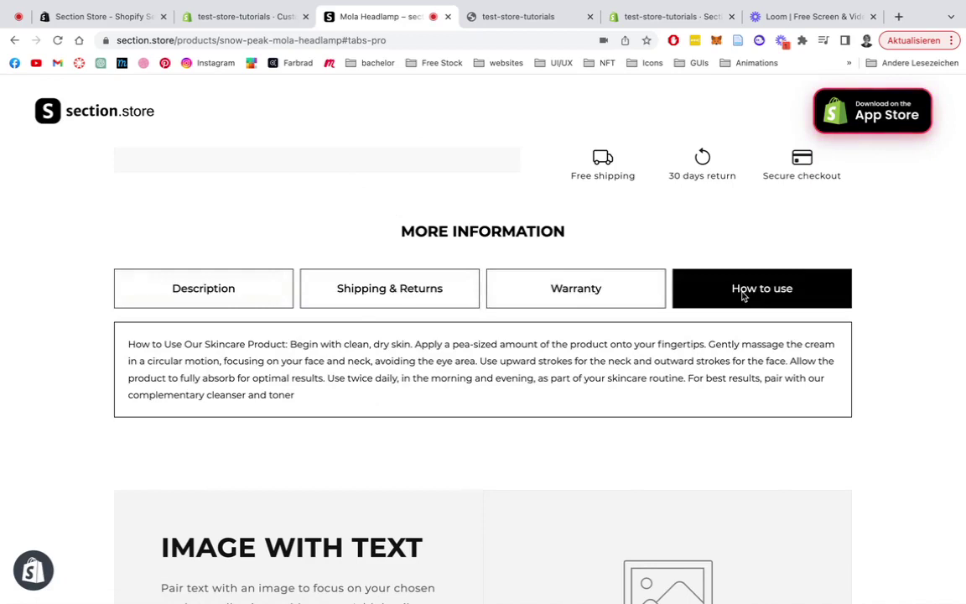
pyautogui.click(536, 289)
pyautogui.click(394, 287)
pyautogui.click(243, 287)
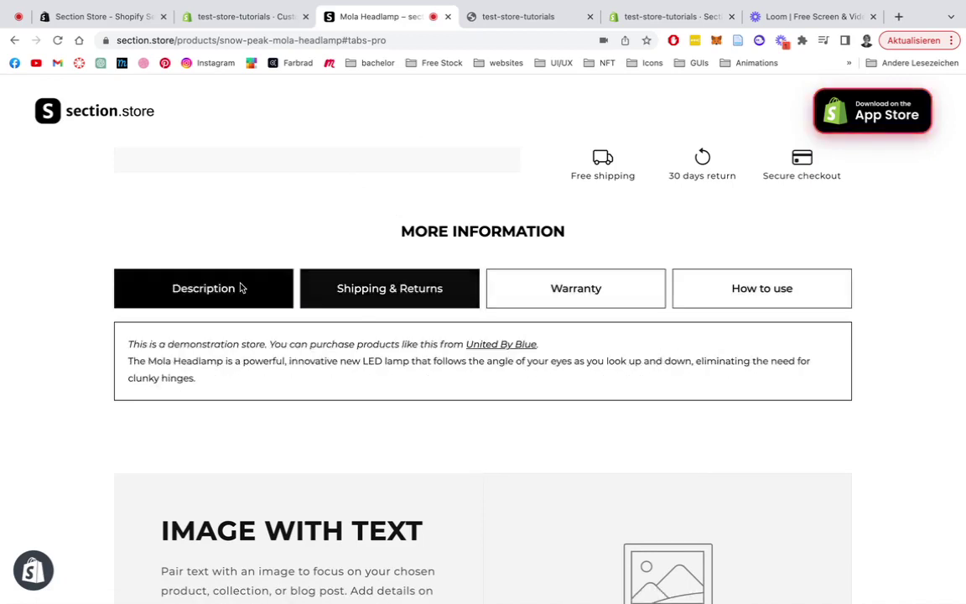
# Cycle again through the Warranty, How to use, Shipping & Returns and Description tabs
pyautogui.click(407, 295)
pyautogui.click(545, 298)
pyautogui.click(711, 300)
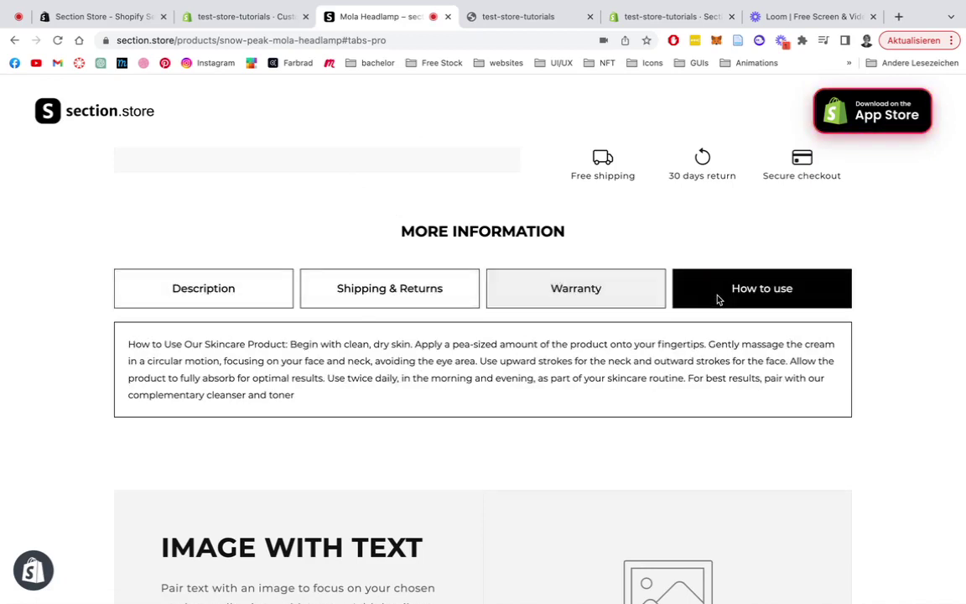
pyautogui.click(371, 287)
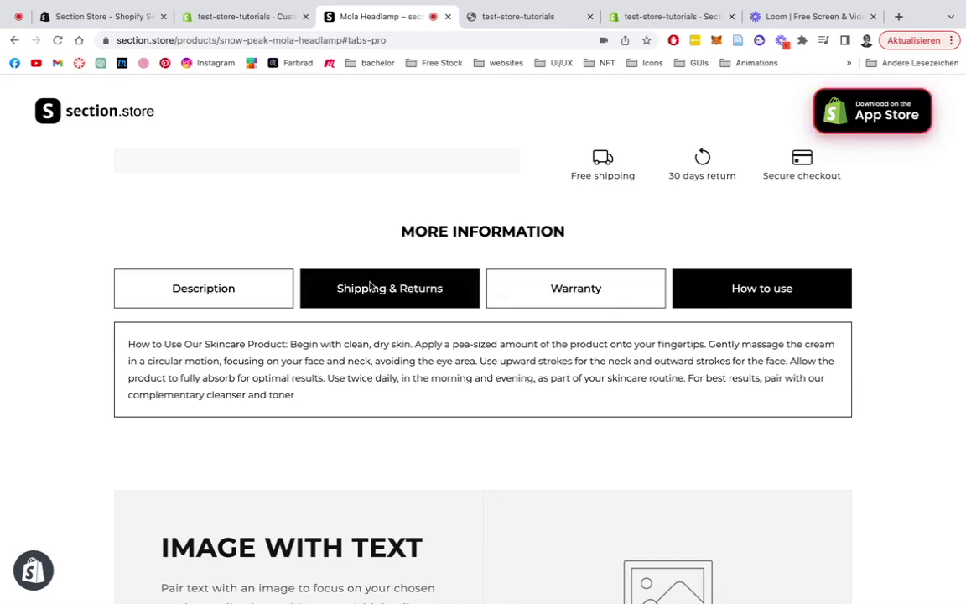
pyautogui.click(203, 288)
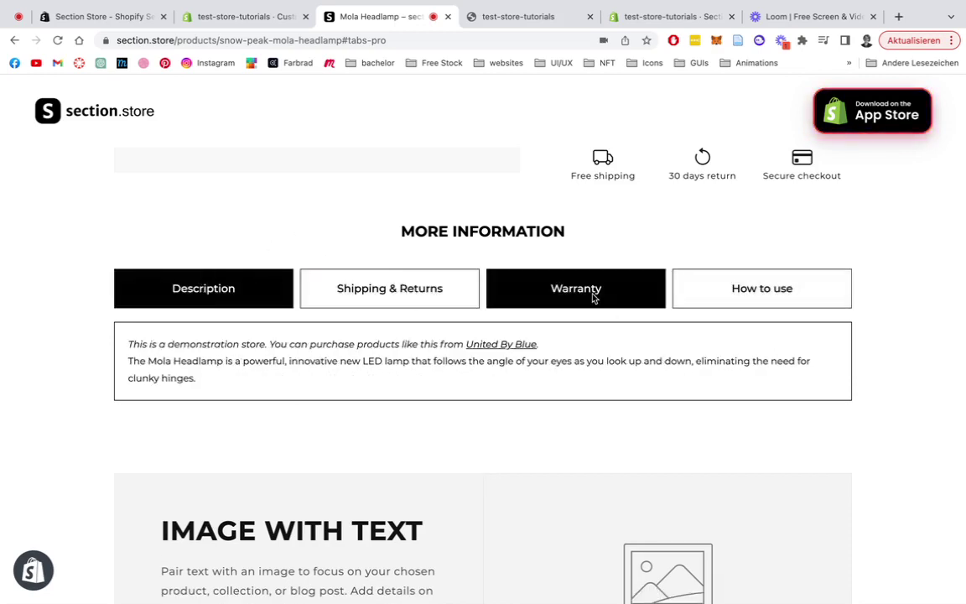
# Scroll the product page and step through Shipping & Returns, Warranty, then How to use
pyautogui.click(414, 283)
pyautogui.scroll(5, 414, 283)
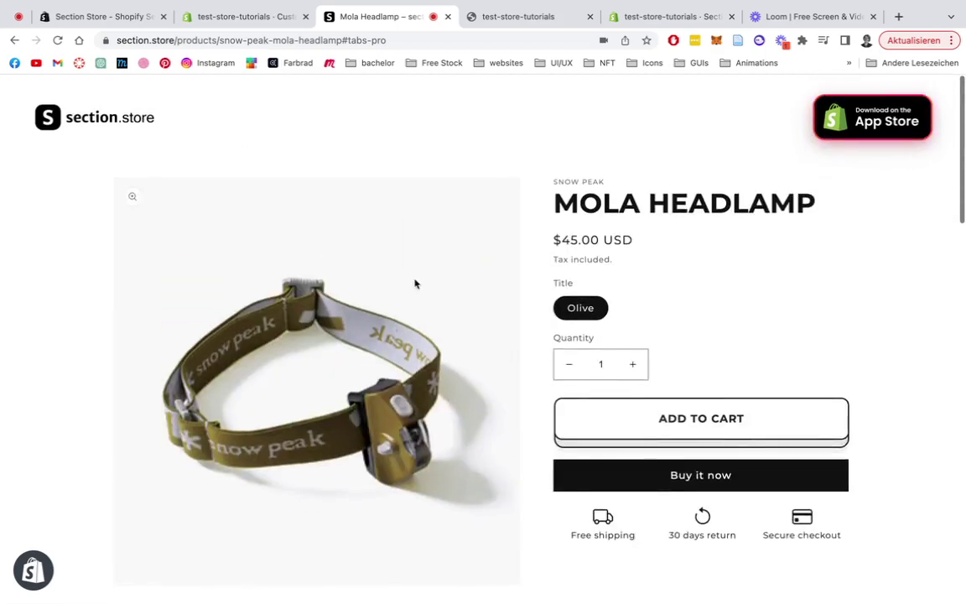
pyautogui.scroll(-5, 414, 283)
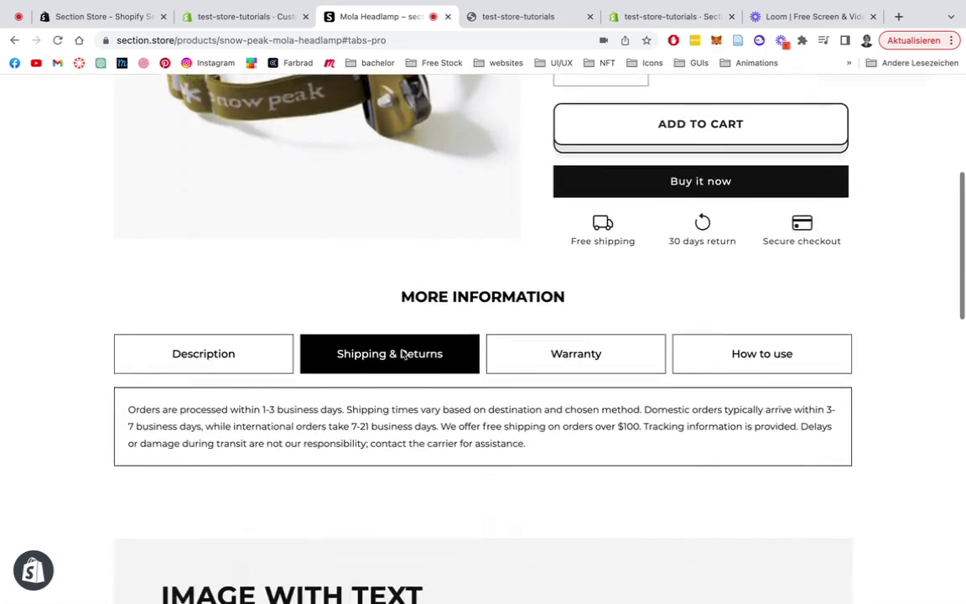
pyautogui.click(567, 359)
pyautogui.click(733, 357)
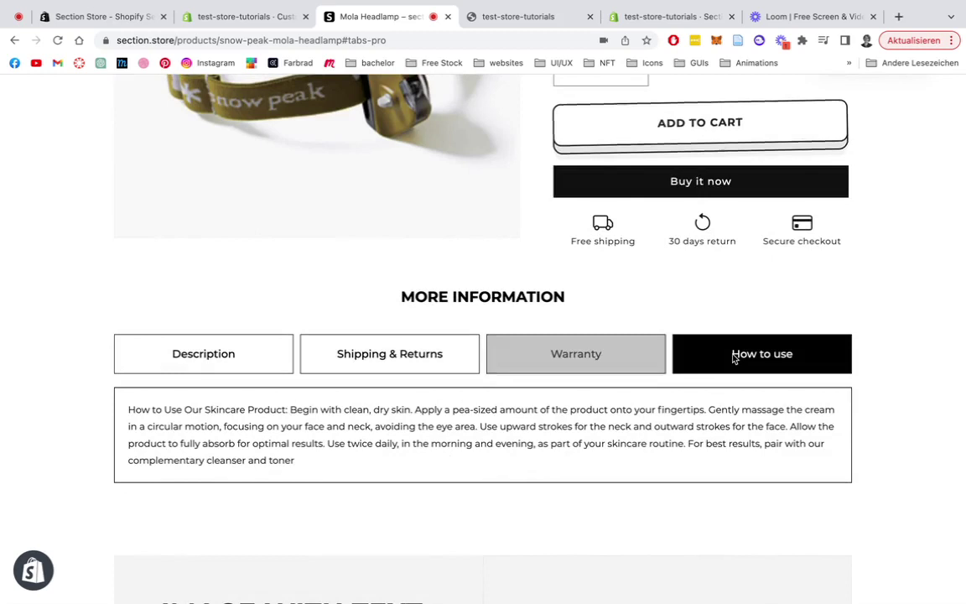
pyautogui.scroll(-1, 394, 260)
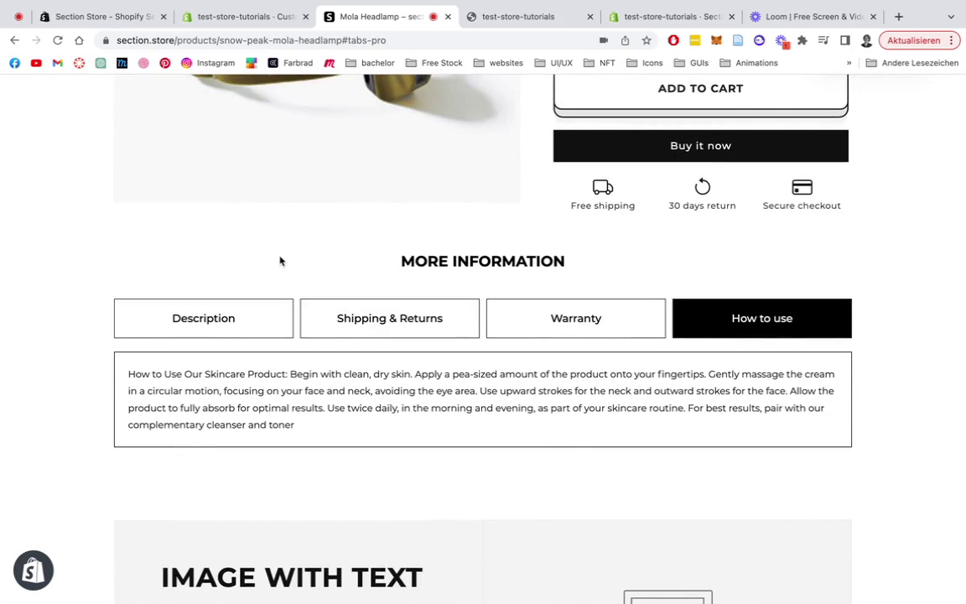
# View the Section Store App Store listing, then bring the admin's Section Store tab to second position
pyautogui.click(114, 21)
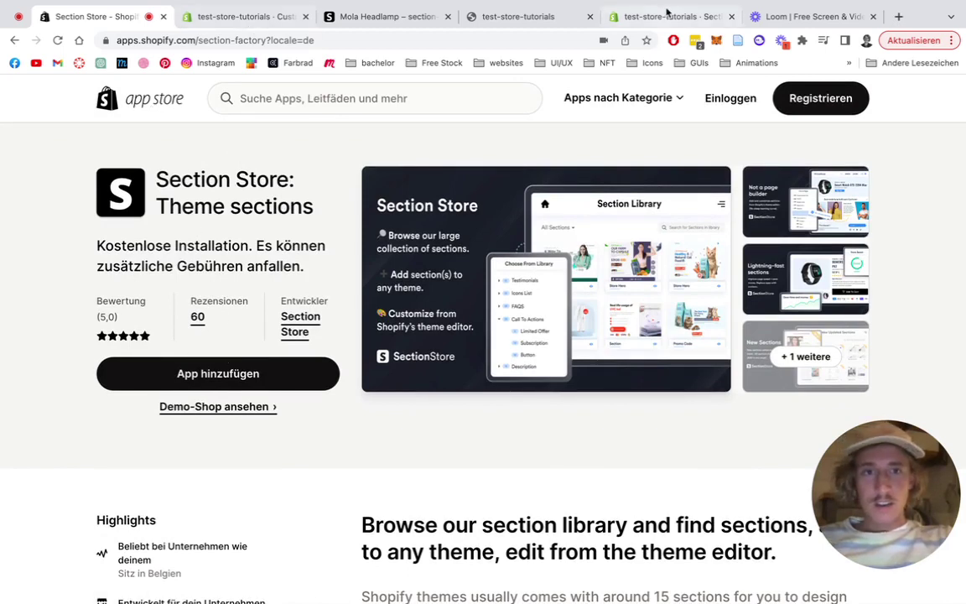
pyautogui.moveTo(663, 17); pyautogui.dragTo(267, 19)
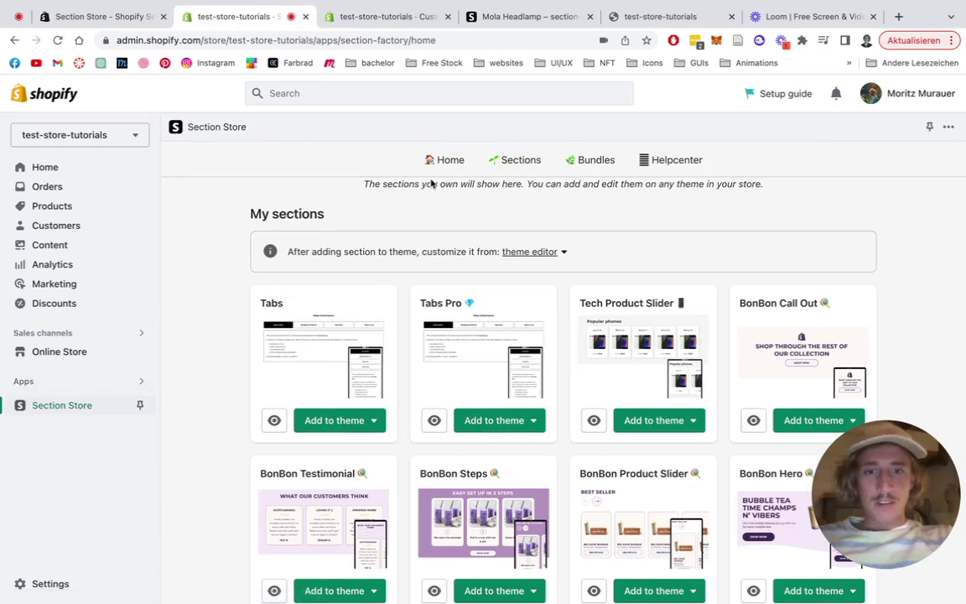
# Search the Sections catalogue for 'tabs' and open the $9 Tabs section, already owned
pyautogui.click(528, 171)
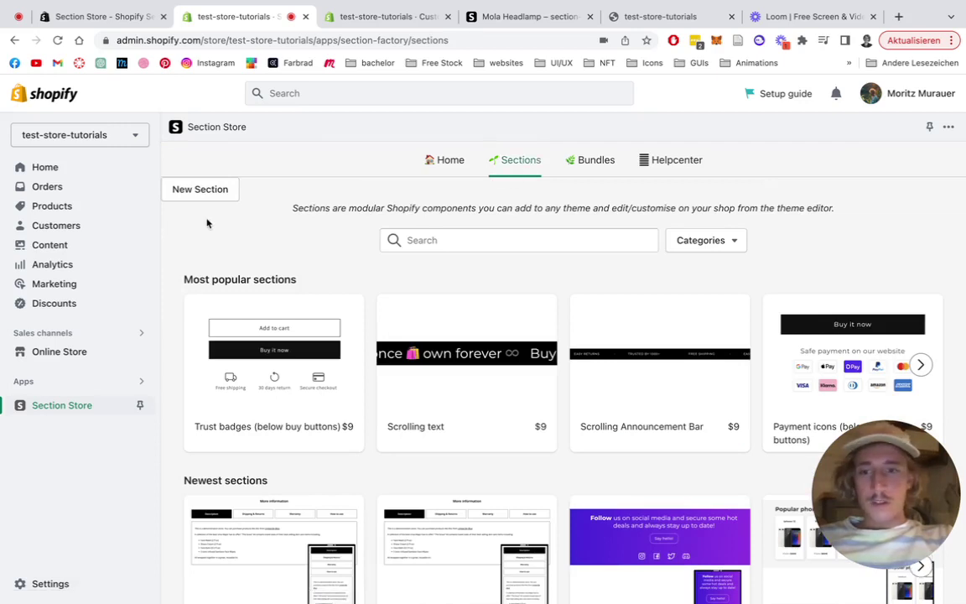
pyautogui.click(501, 242)
pyautogui.write('tabs')
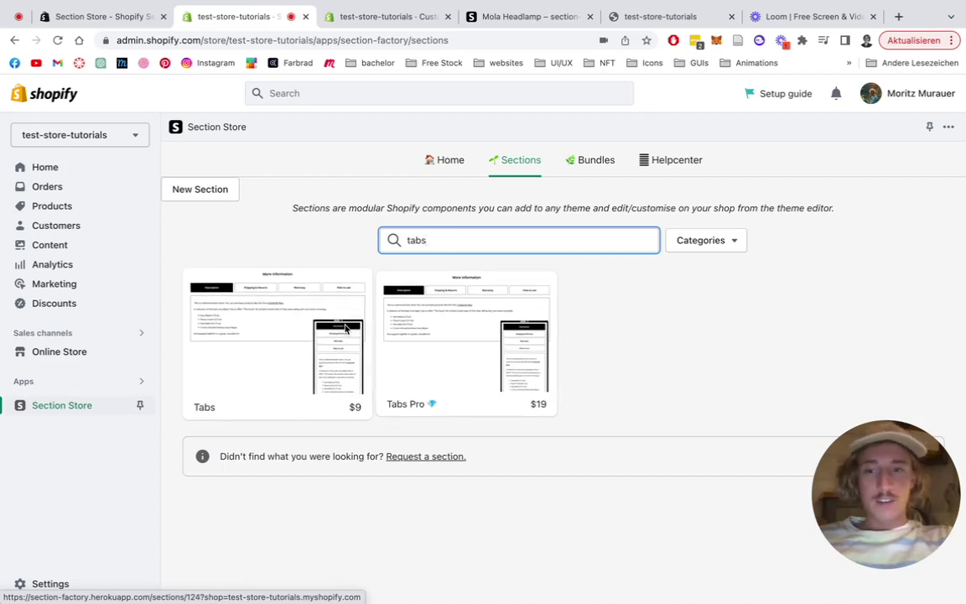
pyautogui.click(277, 315)
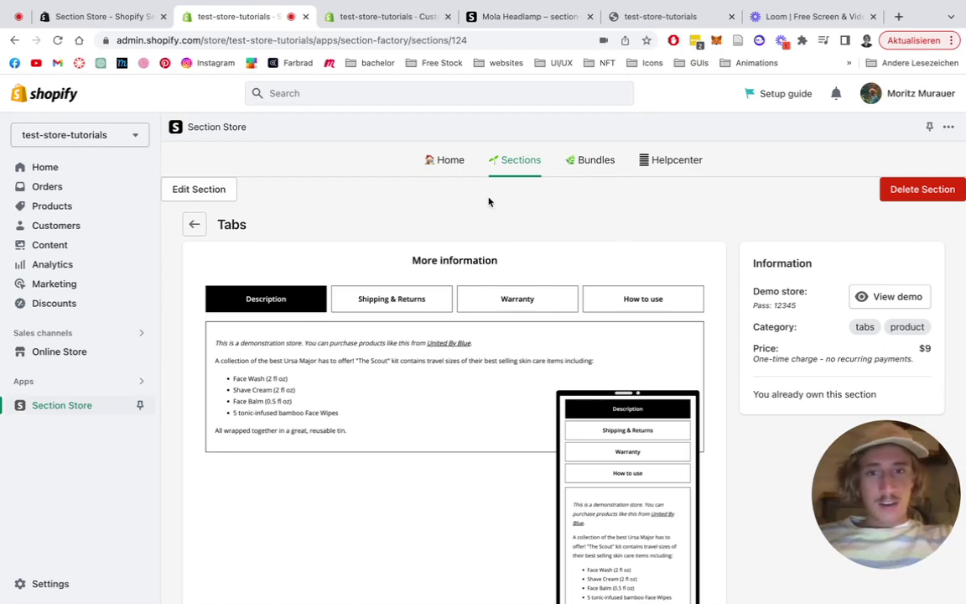
# On My sections, check which themes can take Tabs, then go to the live Dawn theme editor
pyautogui.click(436, 160)
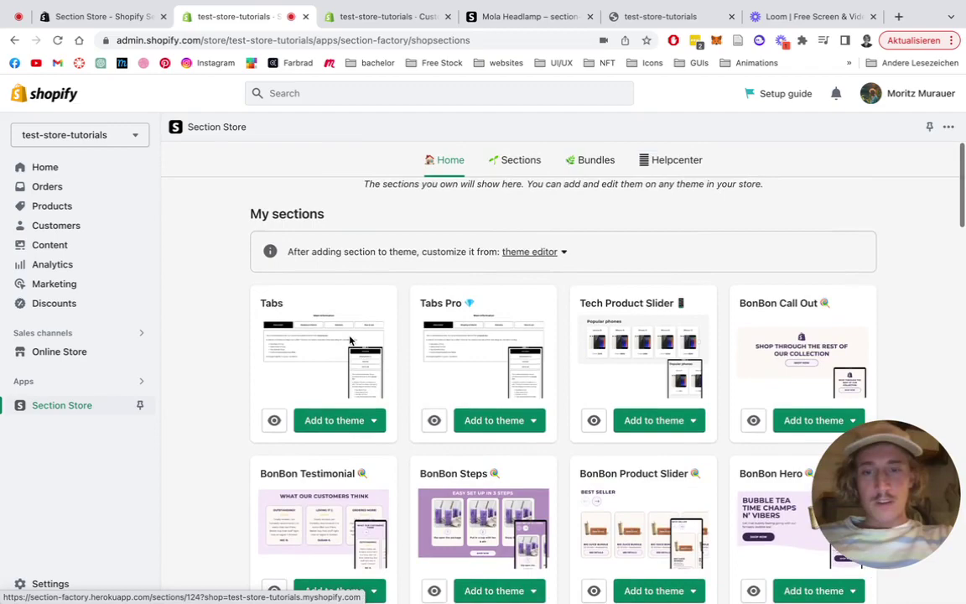
pyautogui.scroll(-4, 310, 419)
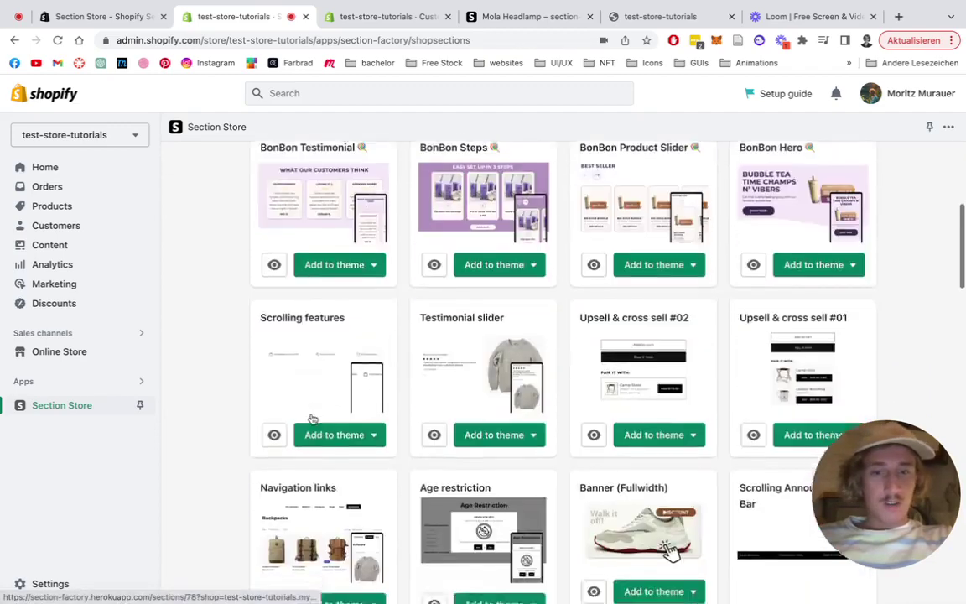
pyautogui.scroll(4, 311, 420)
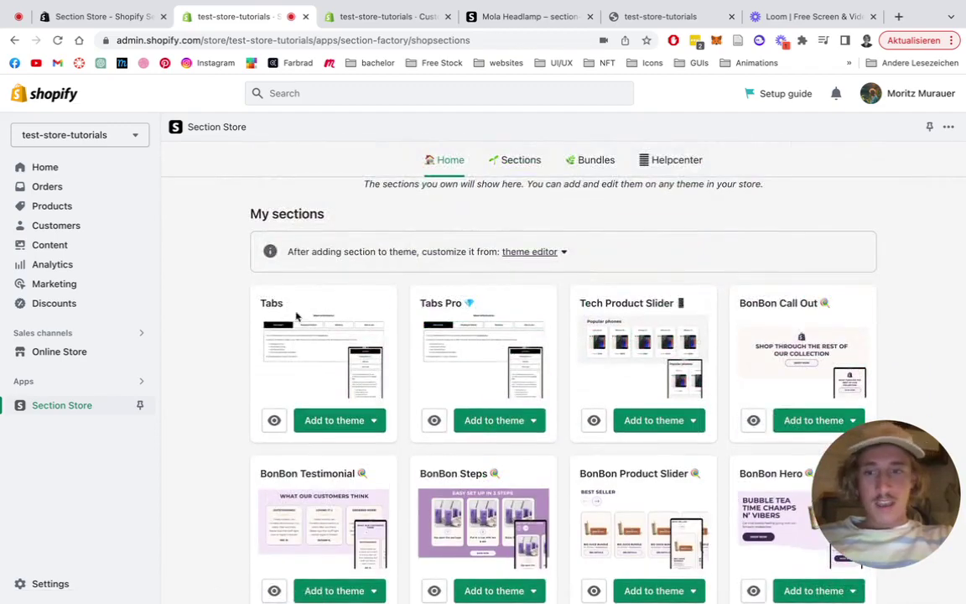
pyautogui.click(350, 423)
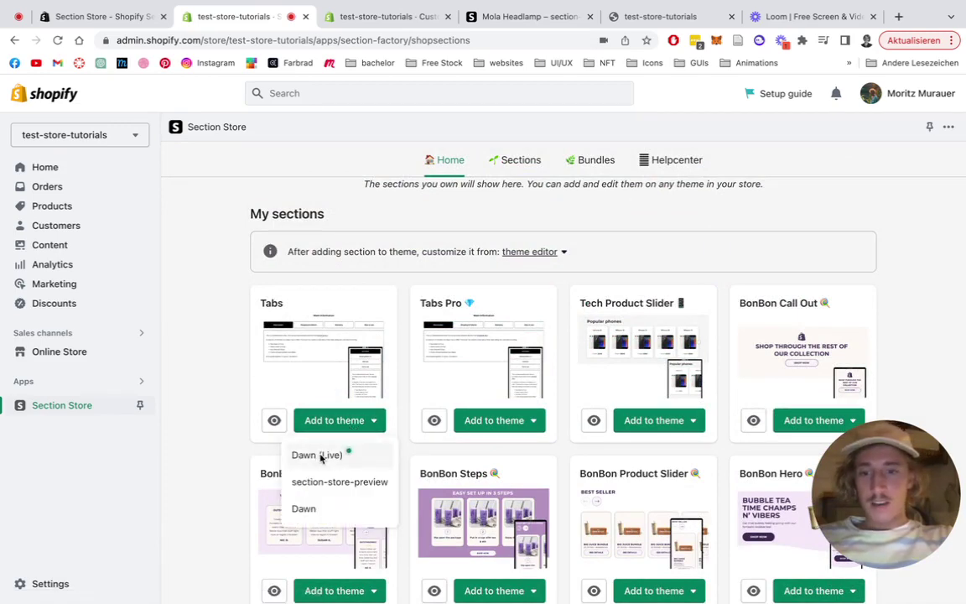
pyautogui.click(203, 312)
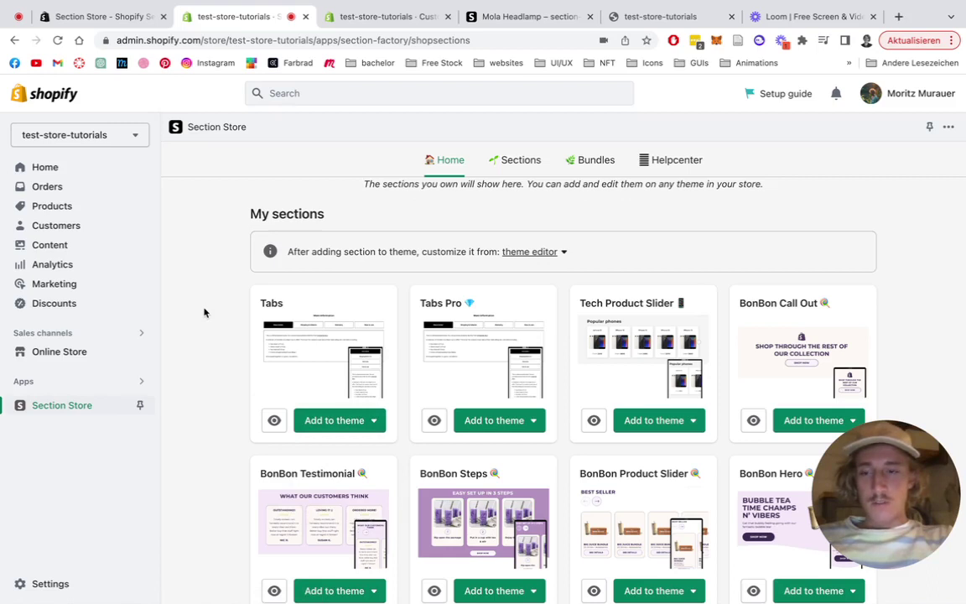
pyautogui.click(526, 253)
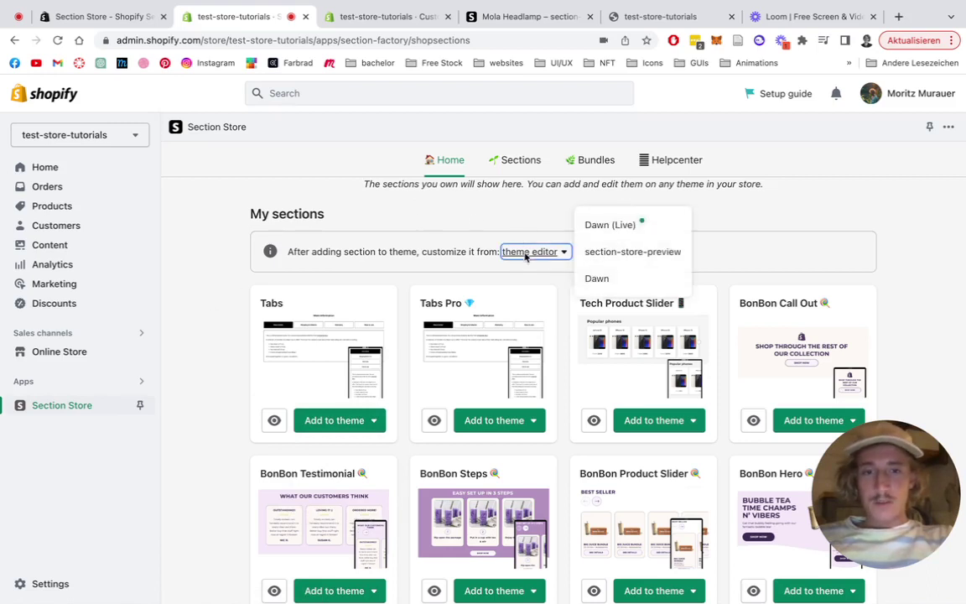
pyautogui.click(391, 21)
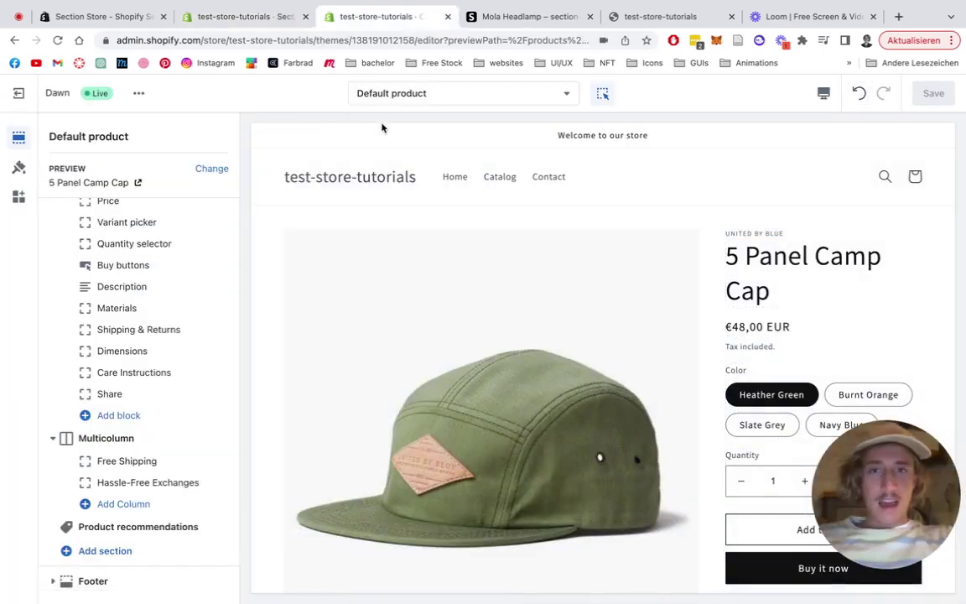
# Collapse Product information and search the add-section list for 'ss tabs', finding only SS - Tabs Pro
pyautogui.scroll(-3, 541, 308)
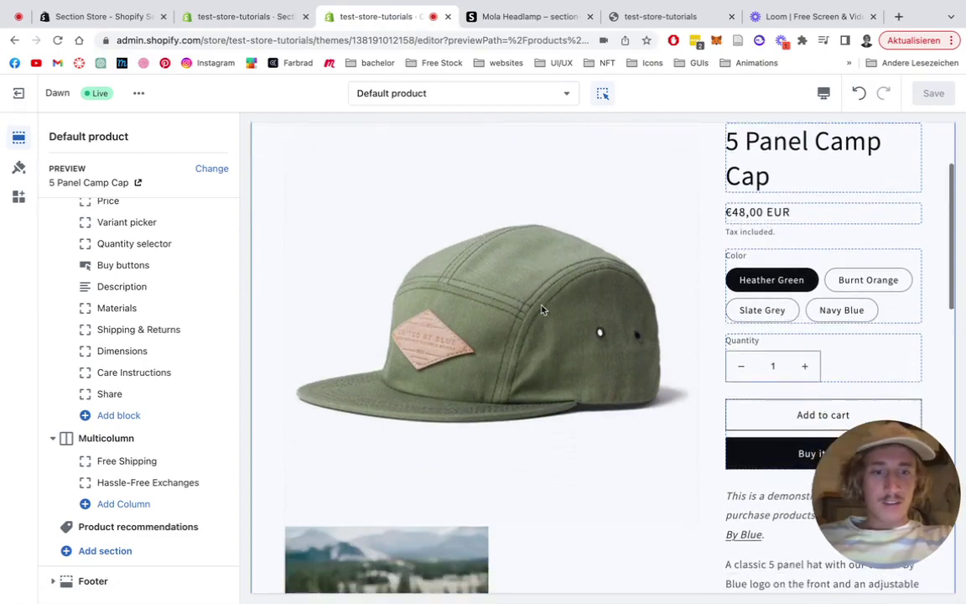
pyautogui.scroll(-3, 541, 309)
pyautogui.scroll(3, 86, 315)
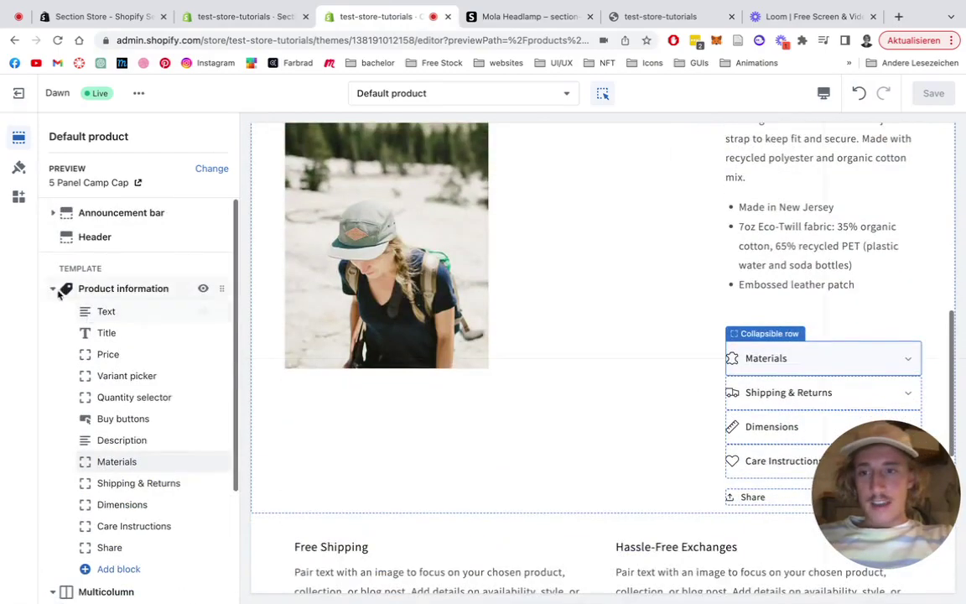
pyautogui.click(54, 289)
pyautogui.click(98, 430)
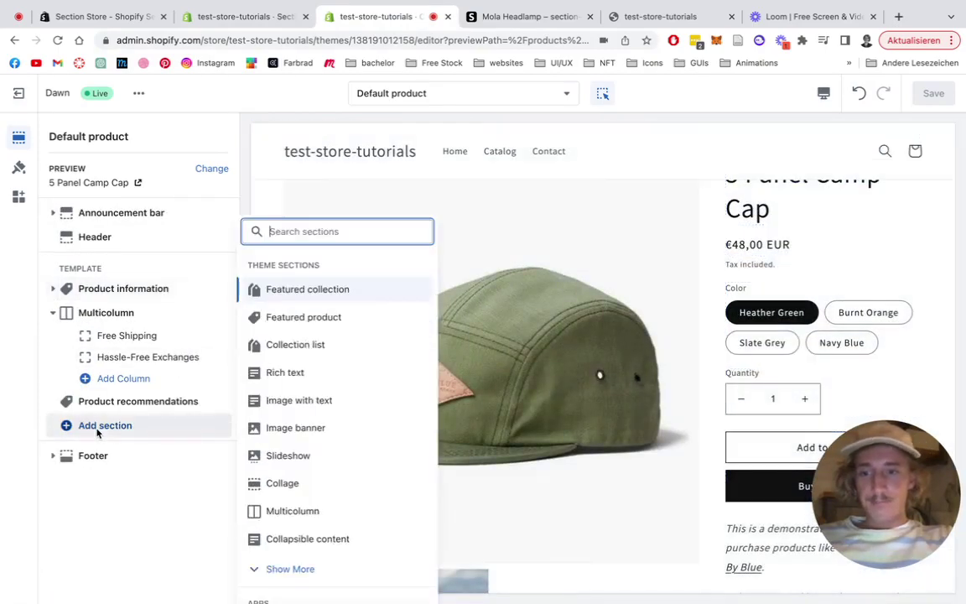
pyautogui.write('ss tabs')
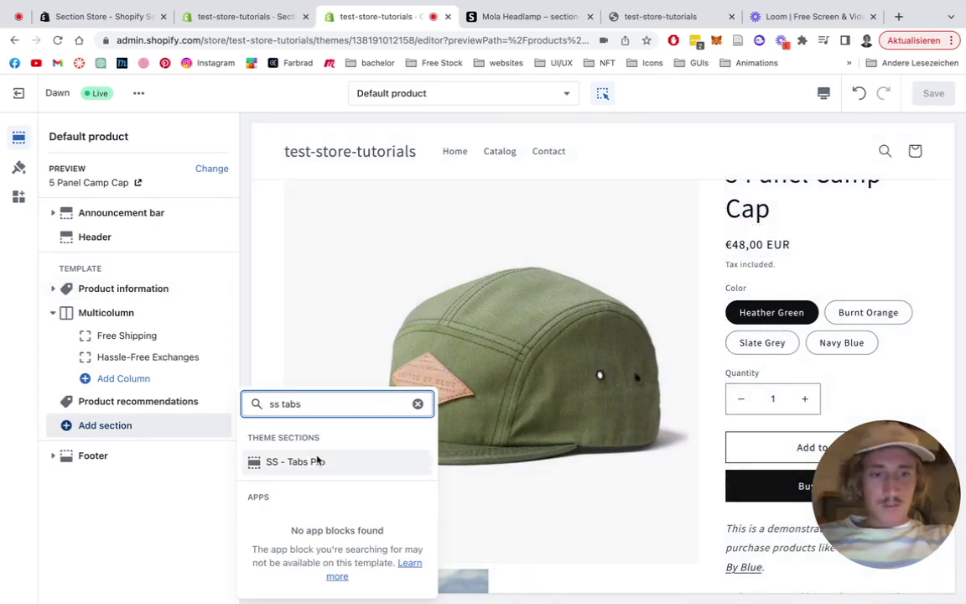
# Add the Section Store Tabs section to the Dawn (Live) theme and return to the editor
pyautogui.click(239, 17)
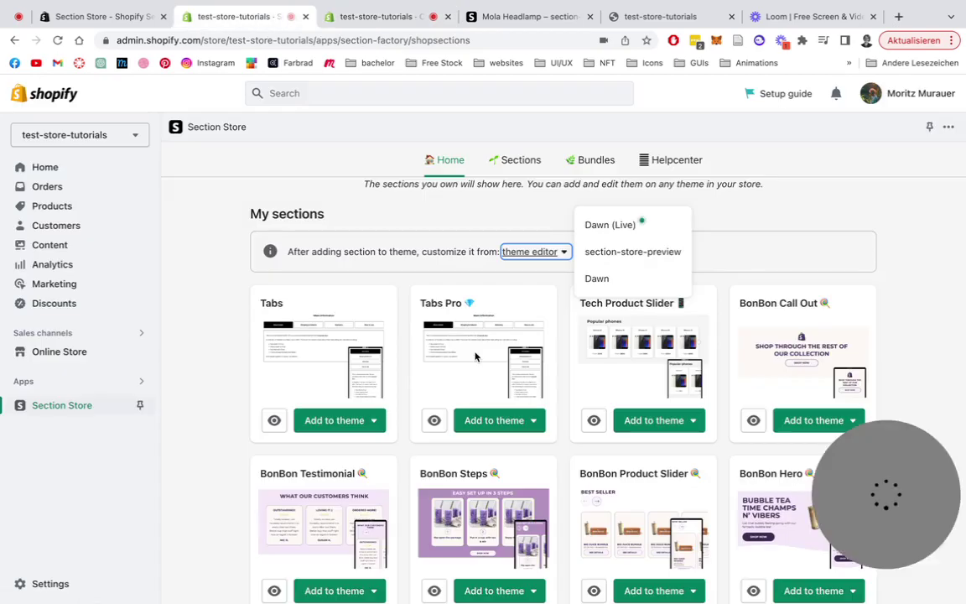
pyautogui.click(353, 415)
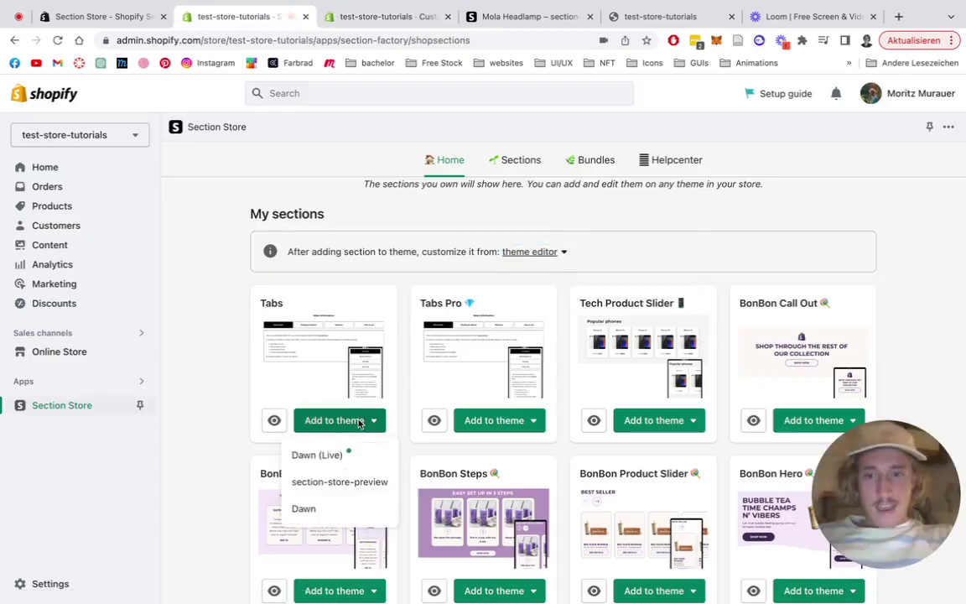
pyautogui.click(327, 456)
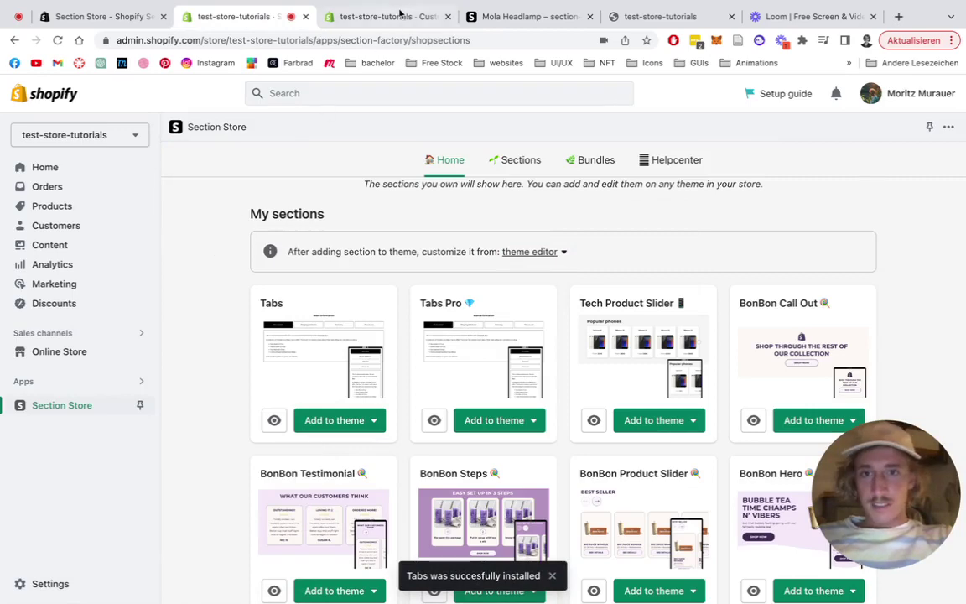
pyautogui.click(361, 15)
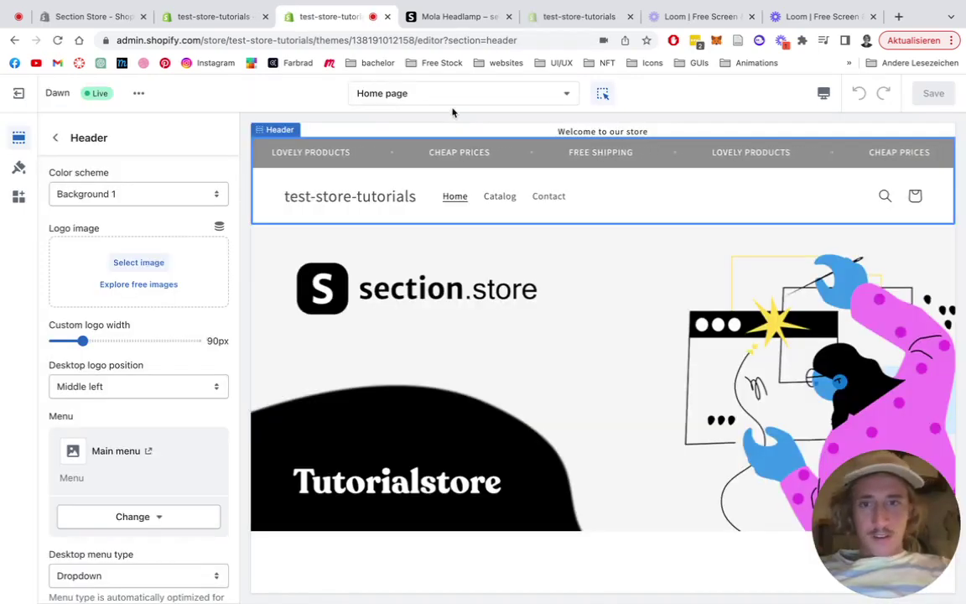
# Switch the editor to the Products > Default product template, back at its section list
pyautogui.click(451, 95)
pyautogui.click(459, 207)
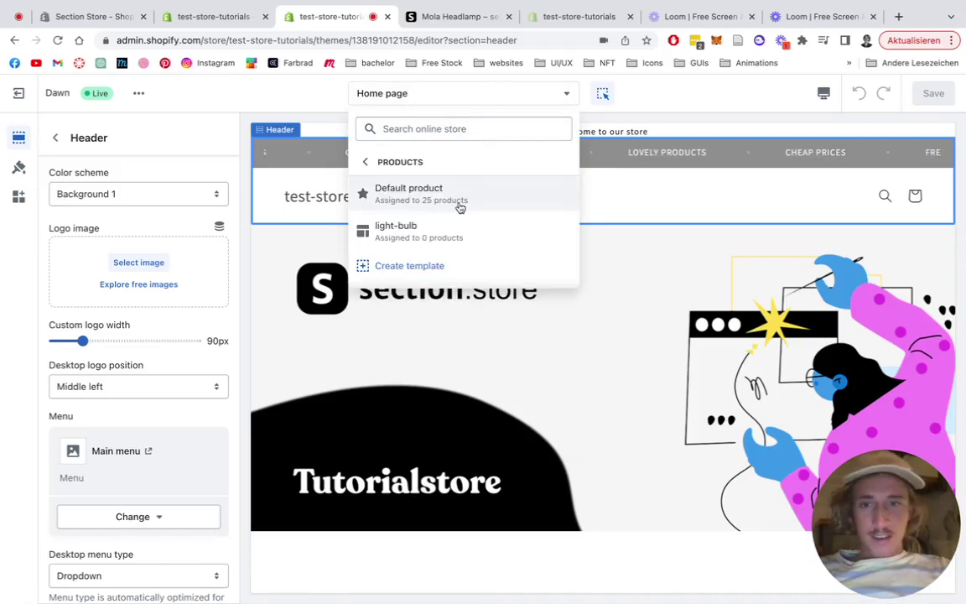
pyautogui.click(460, 207)
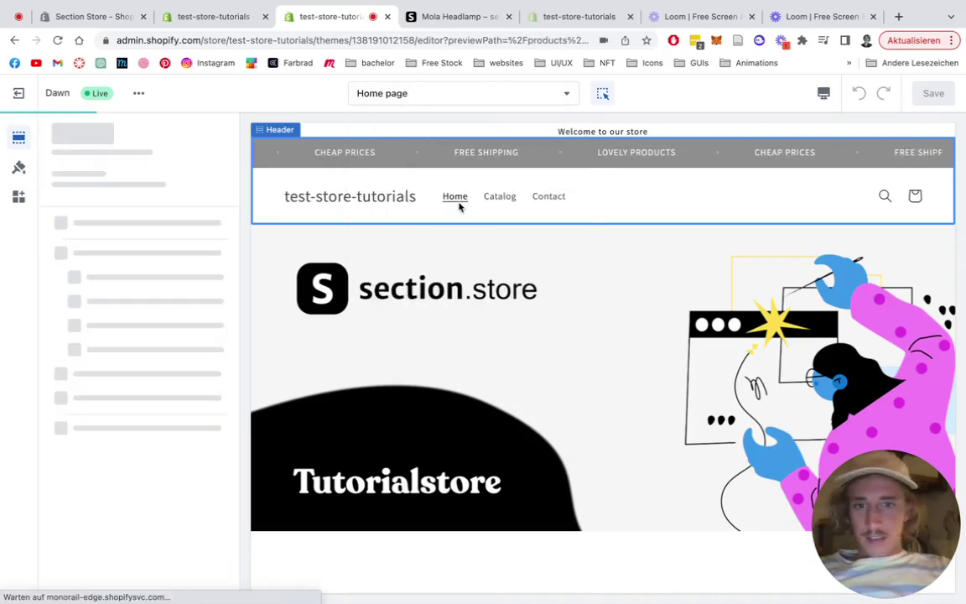
pyautogui.scroll(-5, 609, 305)
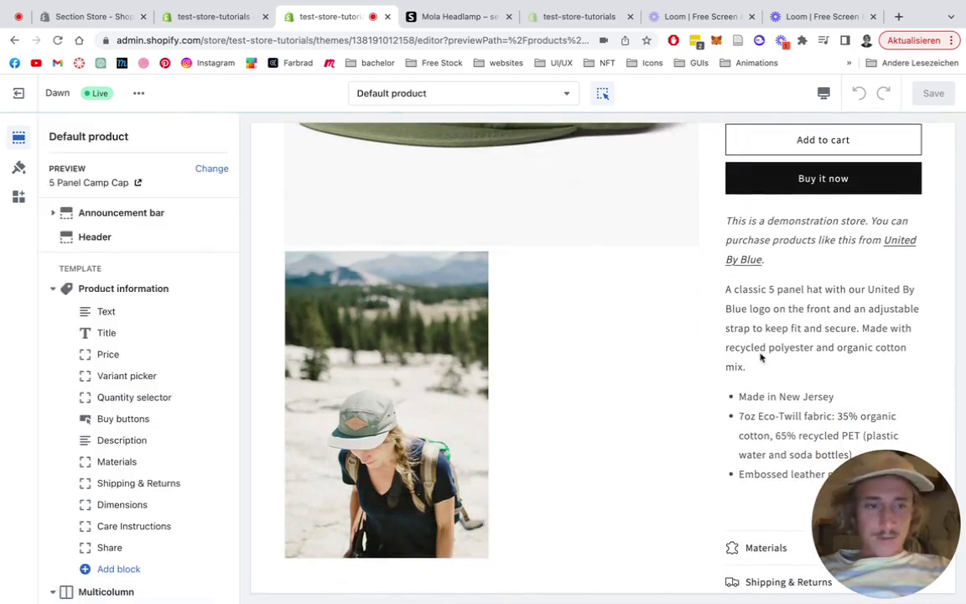
pyautogui.click(369, 335)
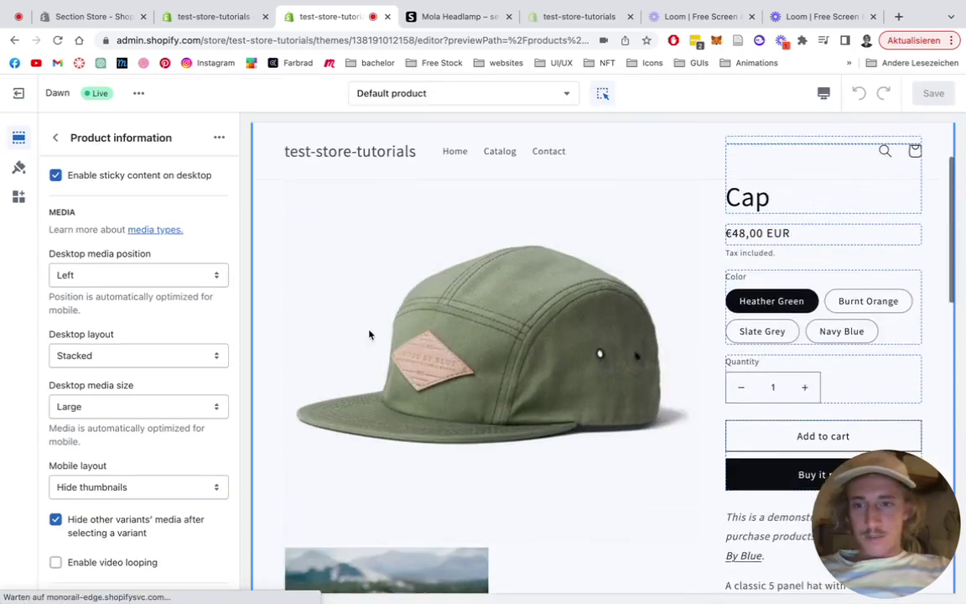
pyautogui.click(56, 137)
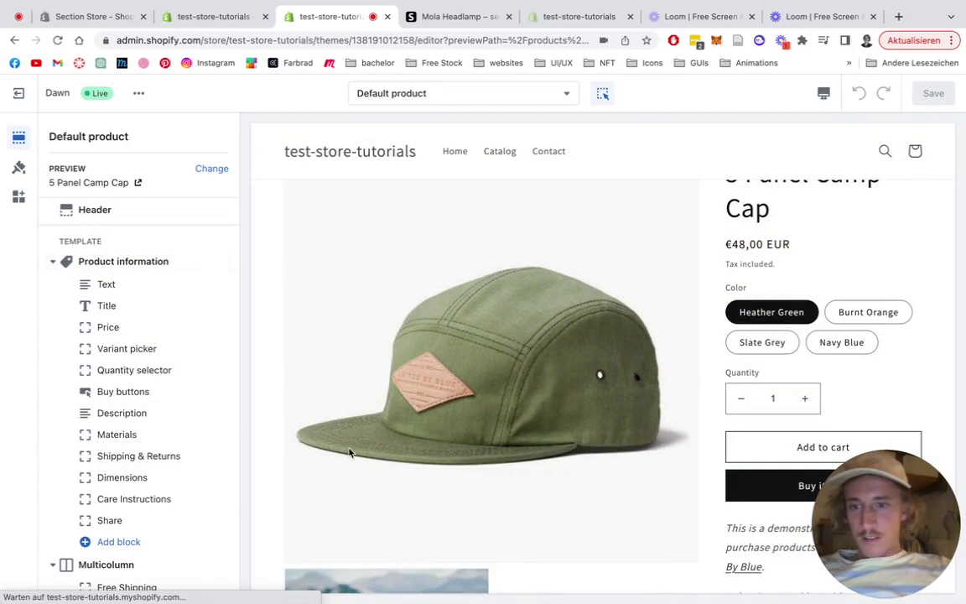
# Hide the Multicolumn and Product recommendations sections on the product template
pyautogui.click(53, 260)
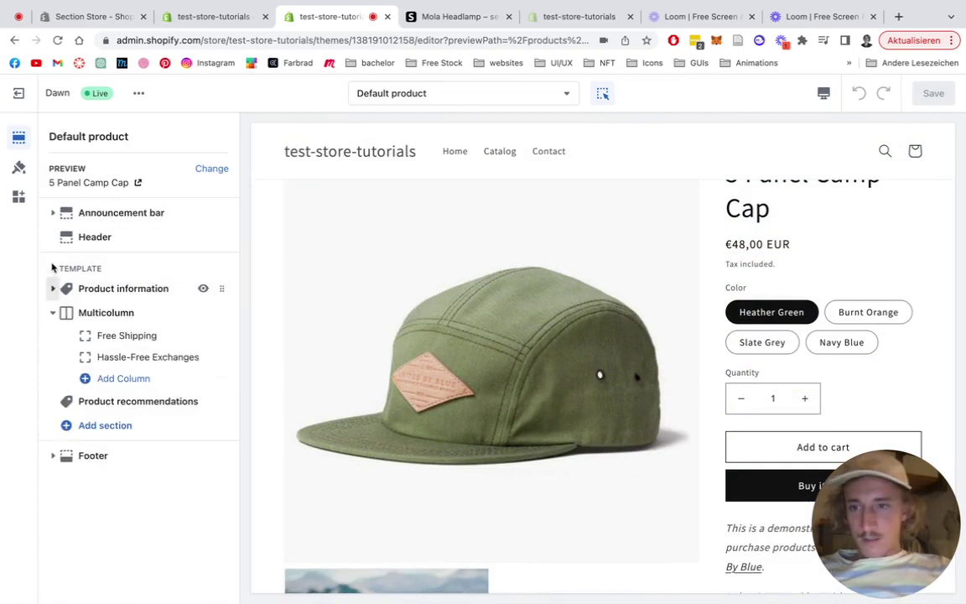
pyautogui.click(134, 314)
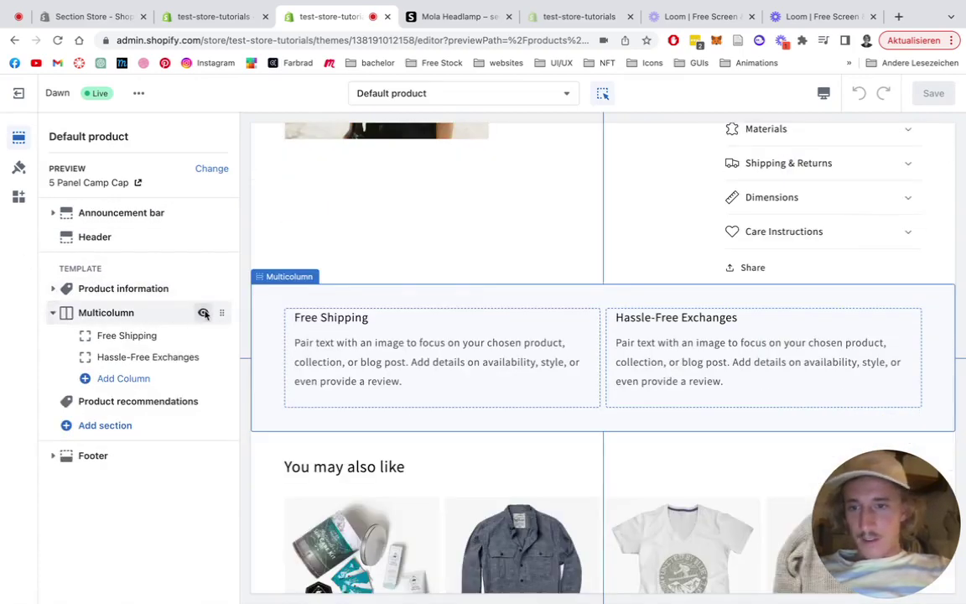
pyautogui.click(202, 312)
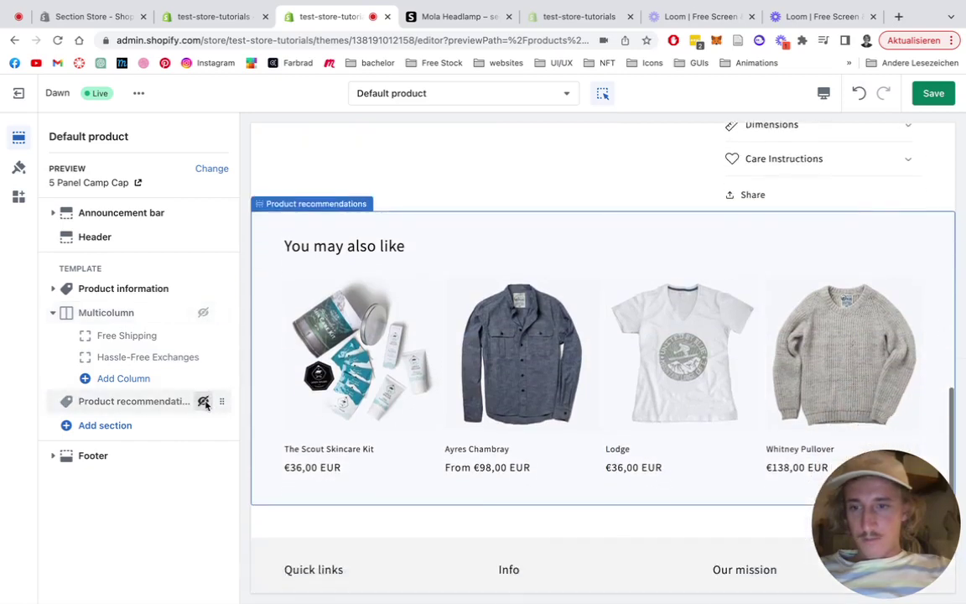
pyautogui.click(203, 402)
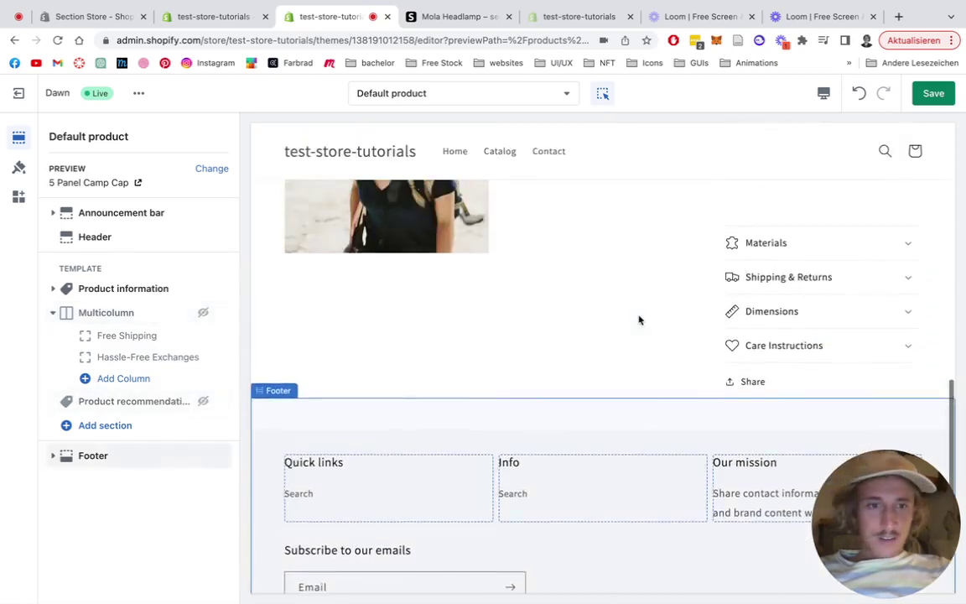
# Add an SS - Tabs Pro section to the Default product template
pyautogui.scroll(-2, 638, 320)
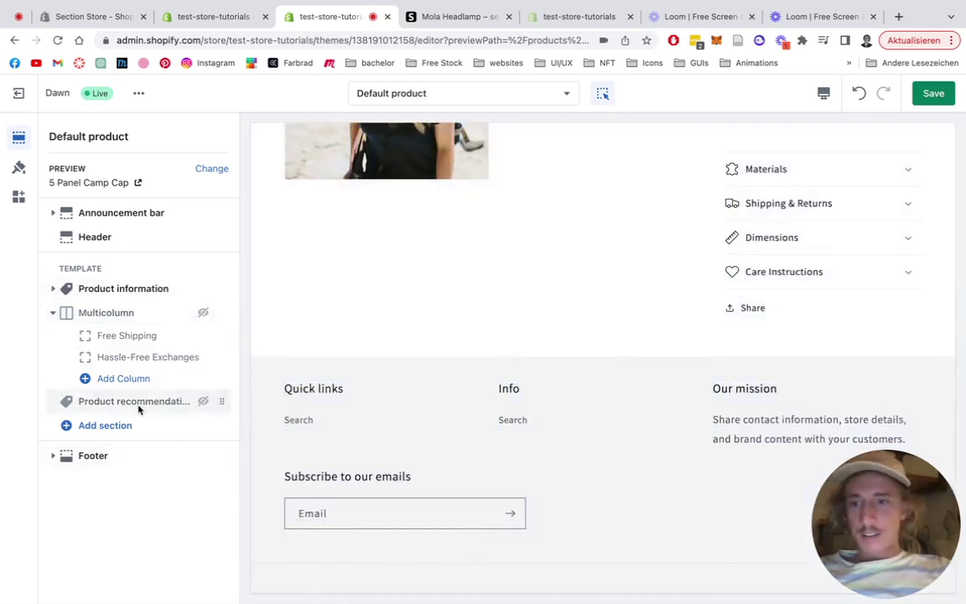
pyautogui.click(135, 425)
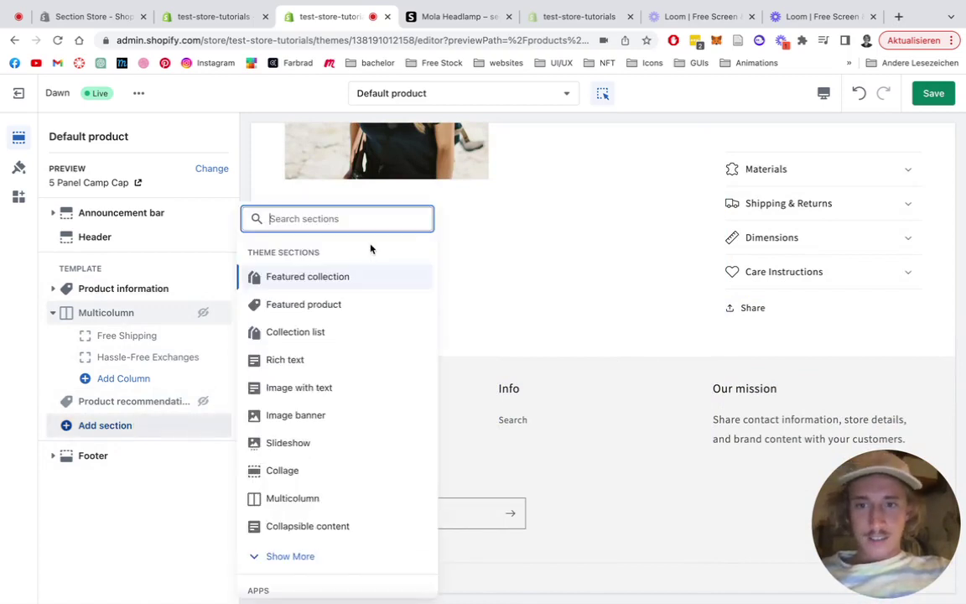
pyautogui.write('tabs')
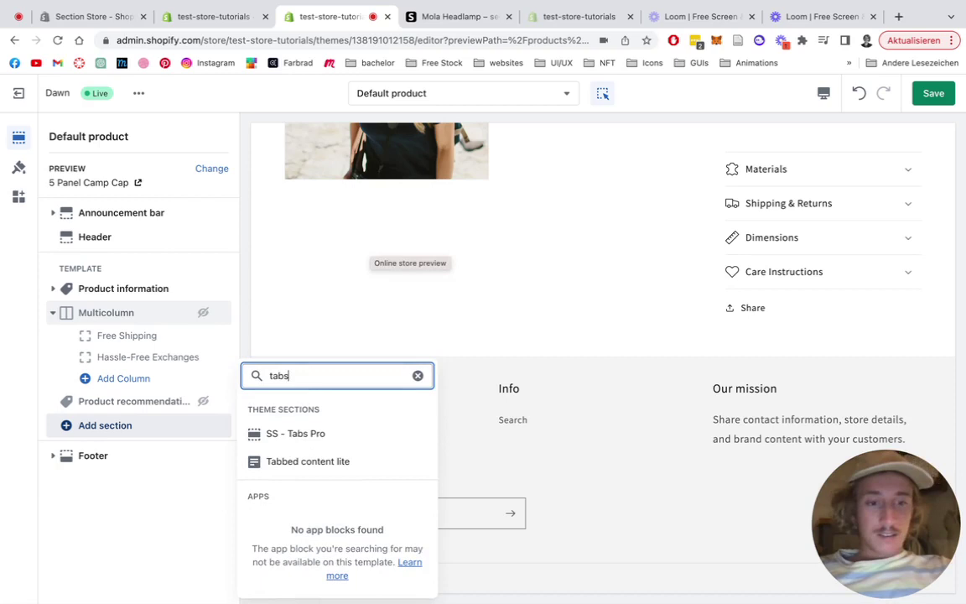
pyautogui.click(305, 436)
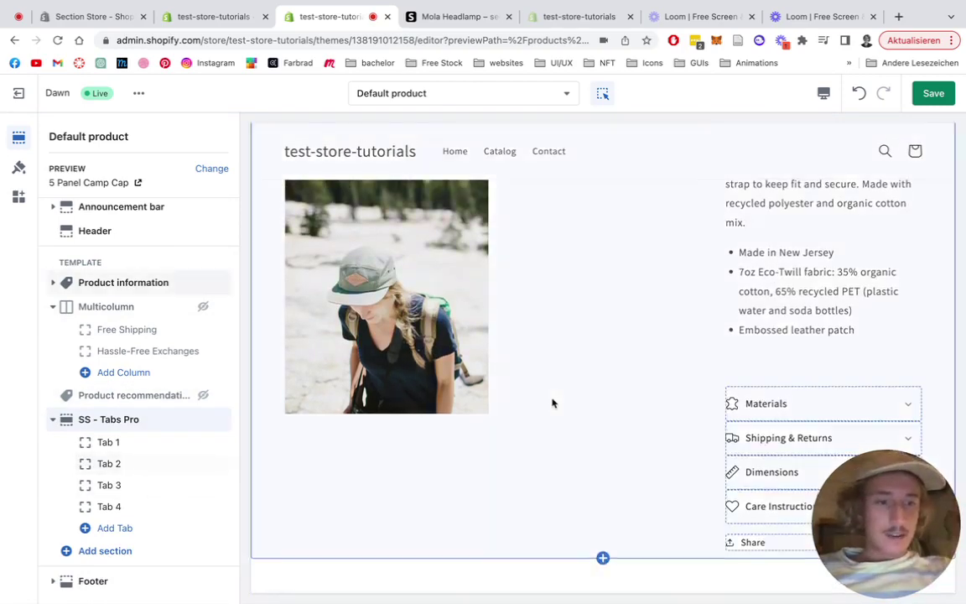
# Rename the first SS - Tabs Pro tab to 'Warranty'
pyautogui.scroll(-5, 552, 401)
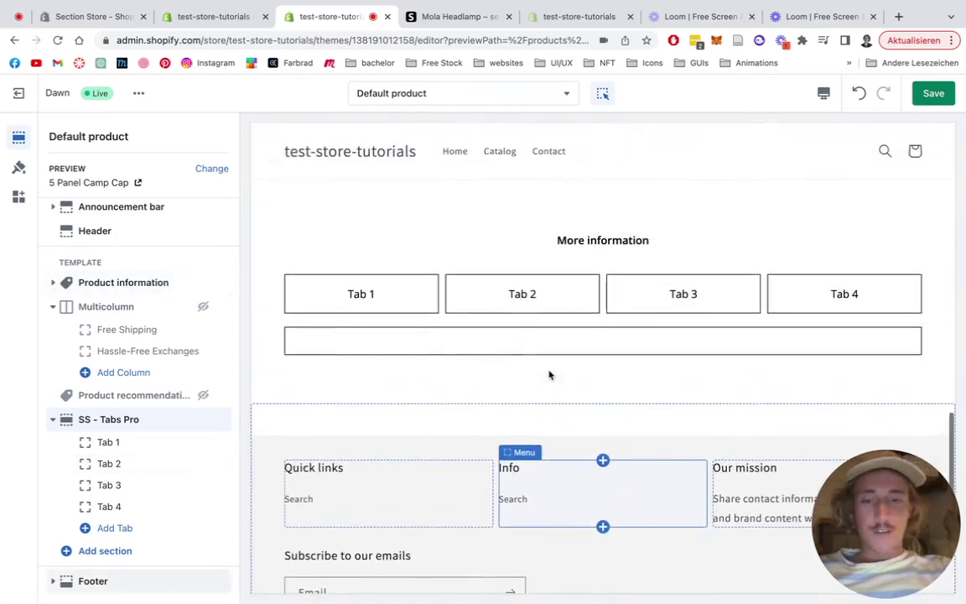
pyautogui.click(140, 441)
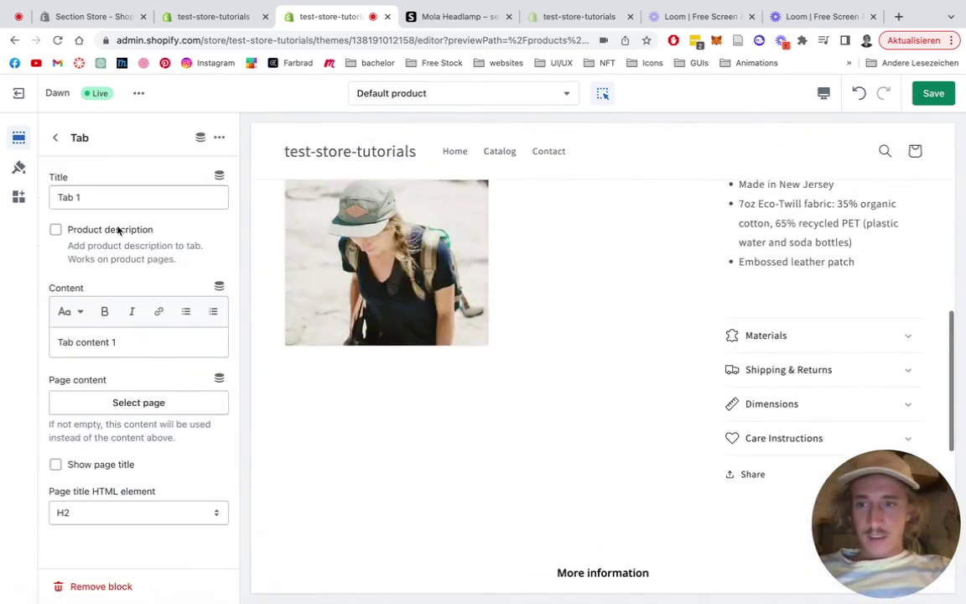
pyautogui.scroll(-5, 401, 439)
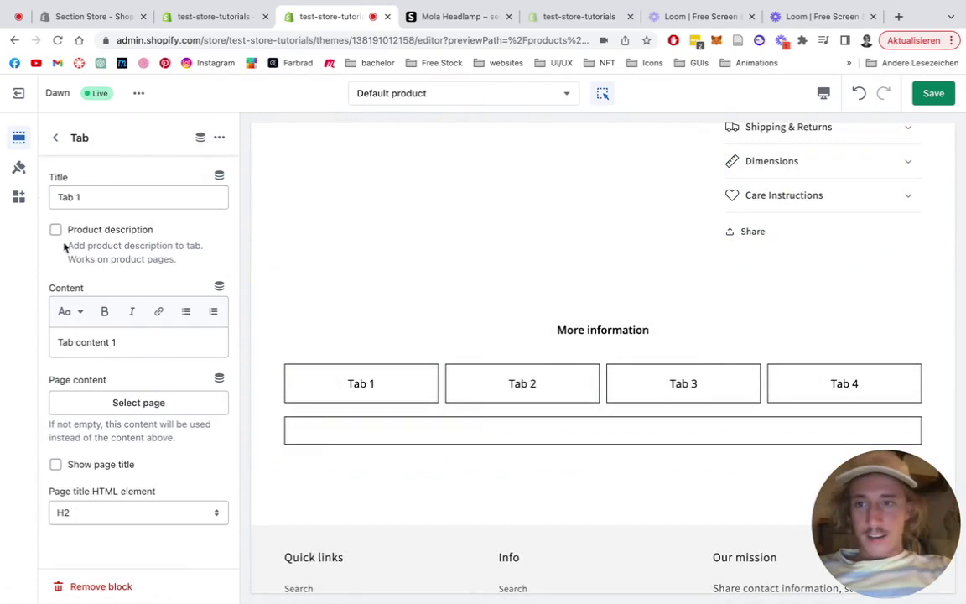
pyautogui.moveTo(105, 206); pyautogui.dragTo(35, 204)
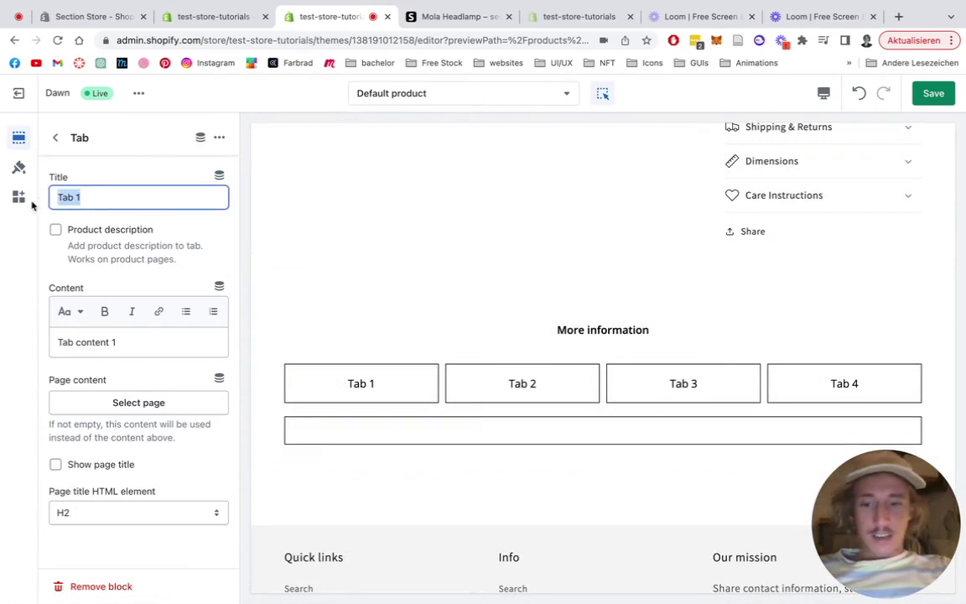
pyautogui.write('Warranty')
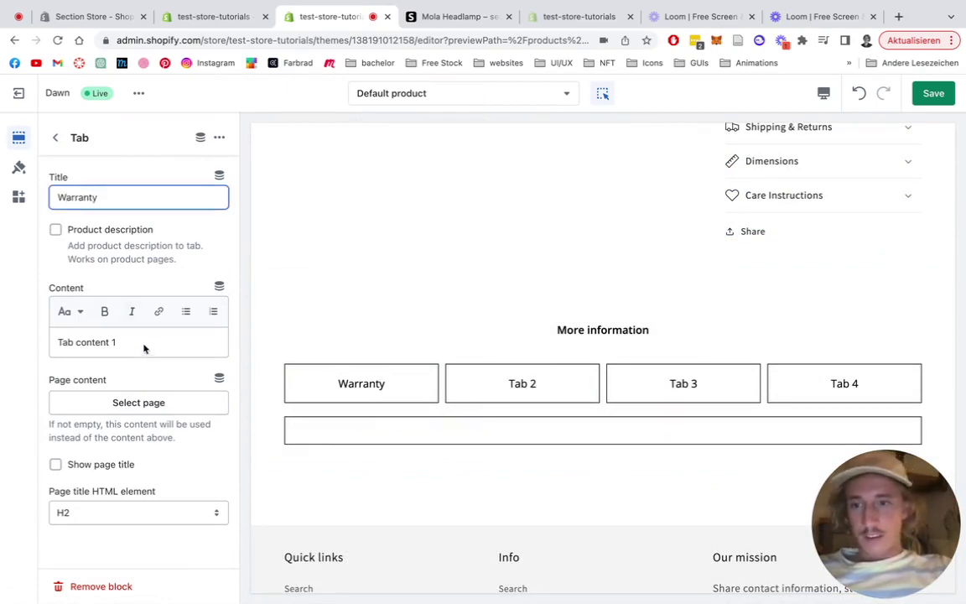
# Replace the Warranty tab content with 'random text to display the functionality'
pyautogui.moveTo(143, 348); pyautogui.dragTo(2, 345)
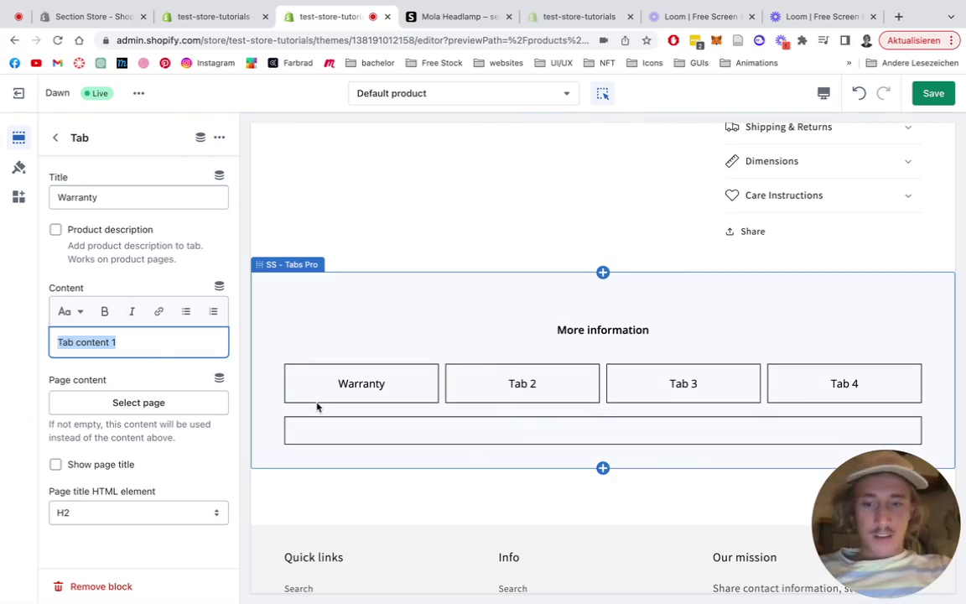
pyautogui.write('I')
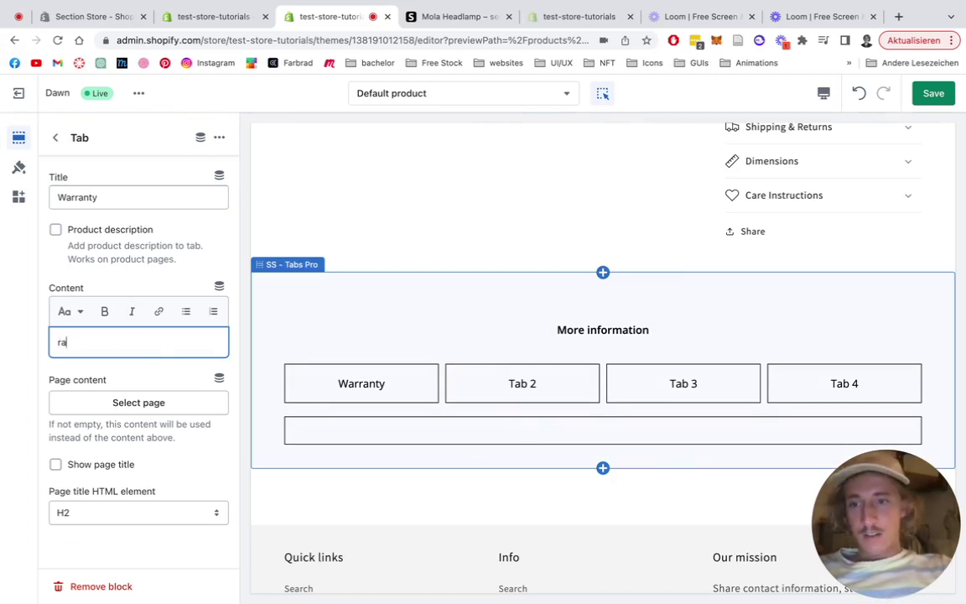
pyautogui.write('andom text')
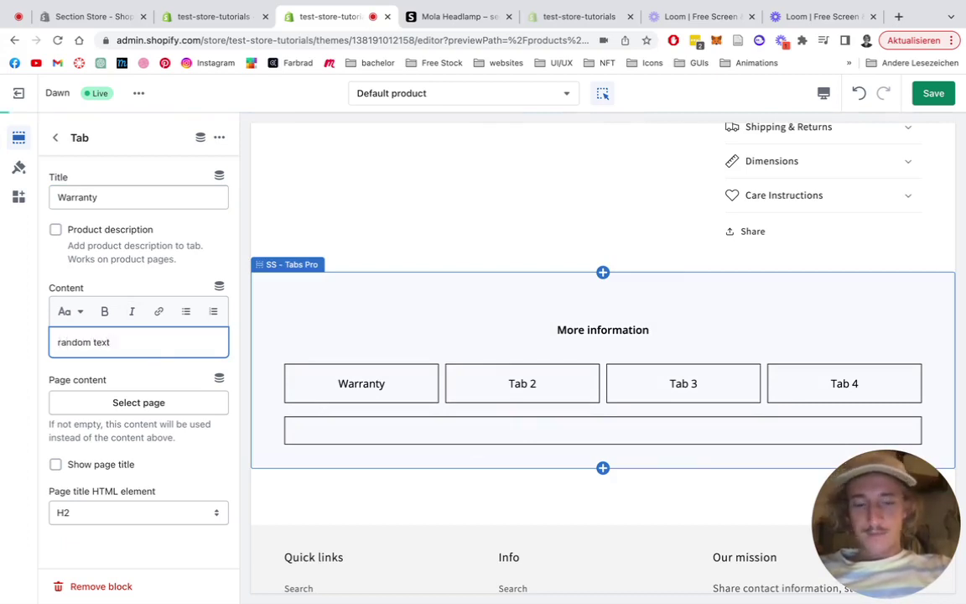
pyautogui.write(' to display')
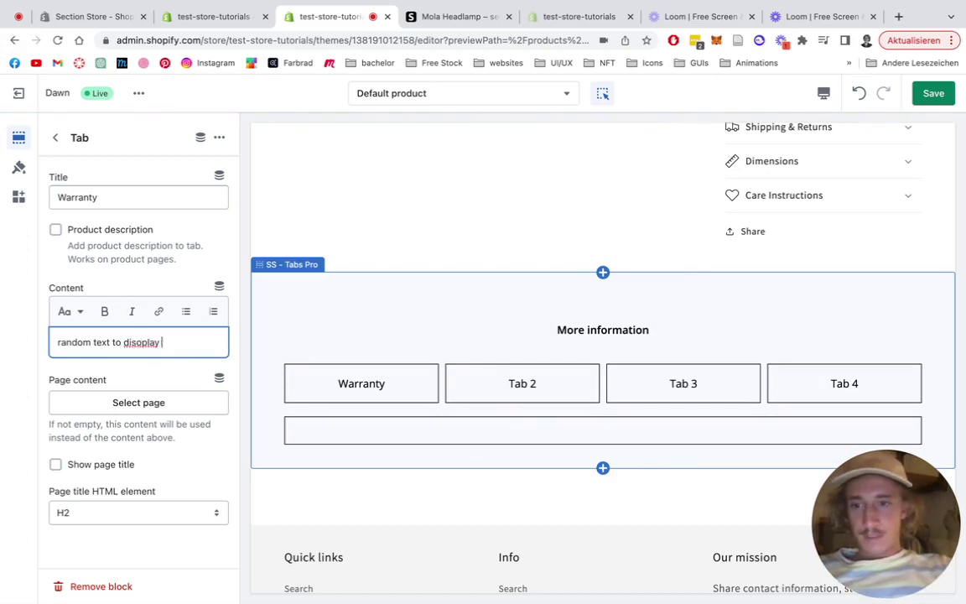
pyautogui.press('BackSpace')
pyautogui.press('BackSpace')
pyautogui.press('BackSpace')
pyautogui.press('BackSpace')
pyautogui.write('play')
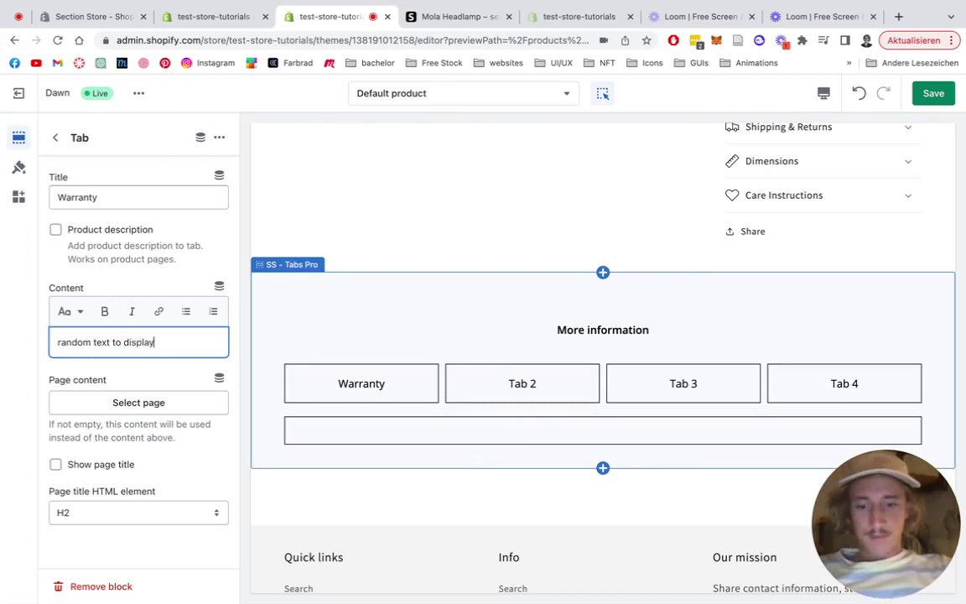
pyautogui.write(' the functionality')
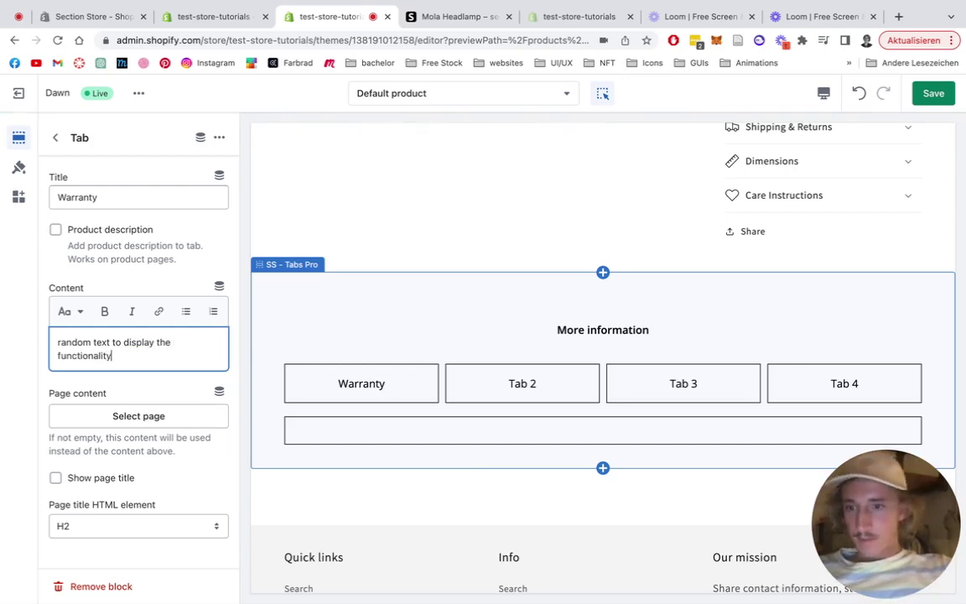
pyautogui.hotkey('ctrl', 'a')
pyautogui.press('super+c')
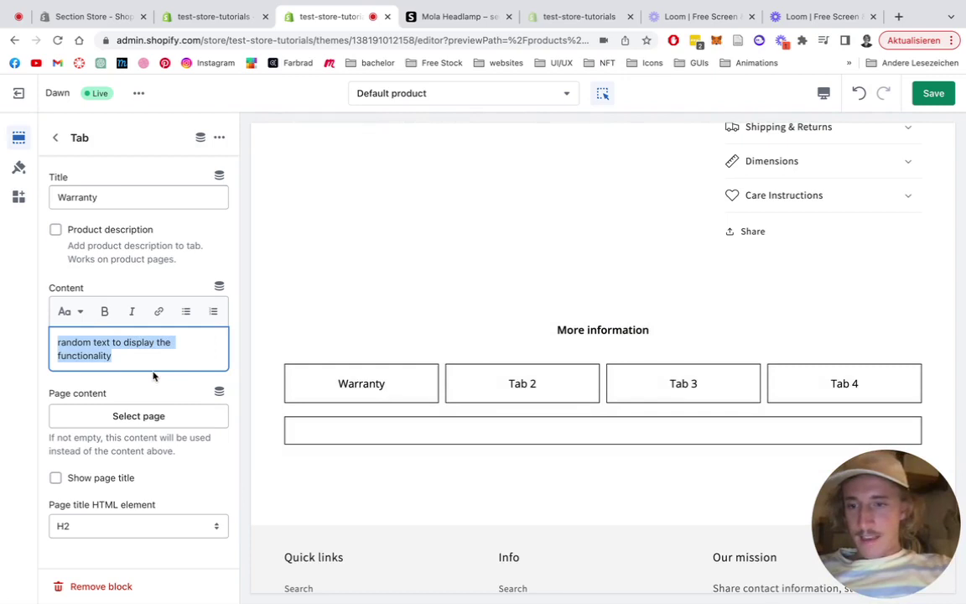
# Set the page title HTML element to H1 and save the theme
pyautogui.click(127, 527)
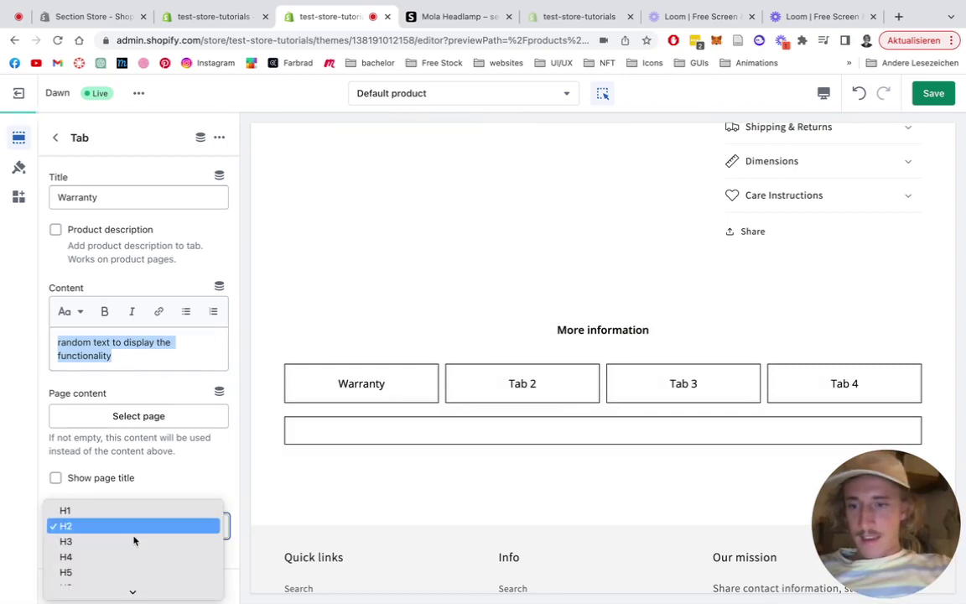
pyautogui.click(90, 511)
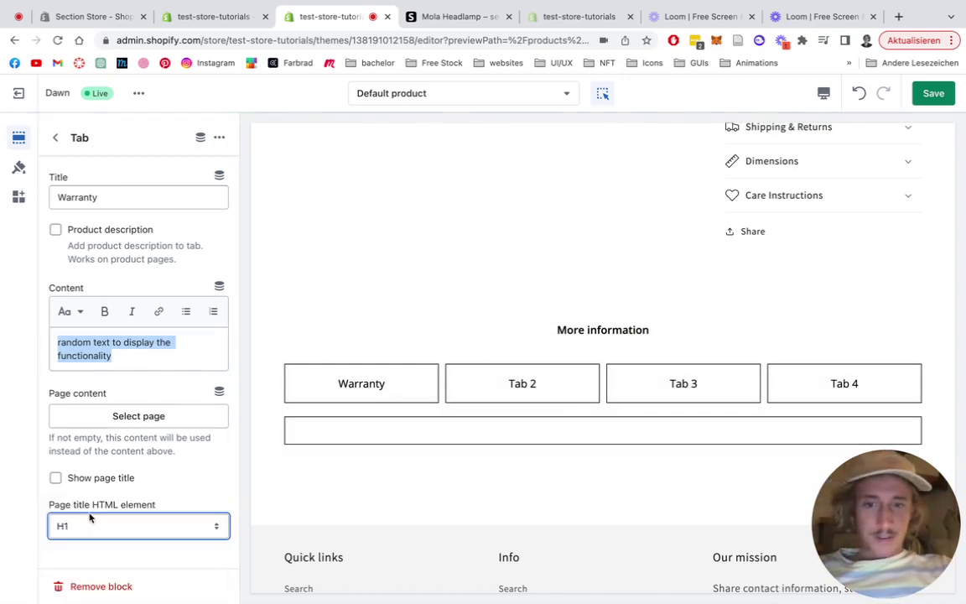
pyautogui.click(55, 138)
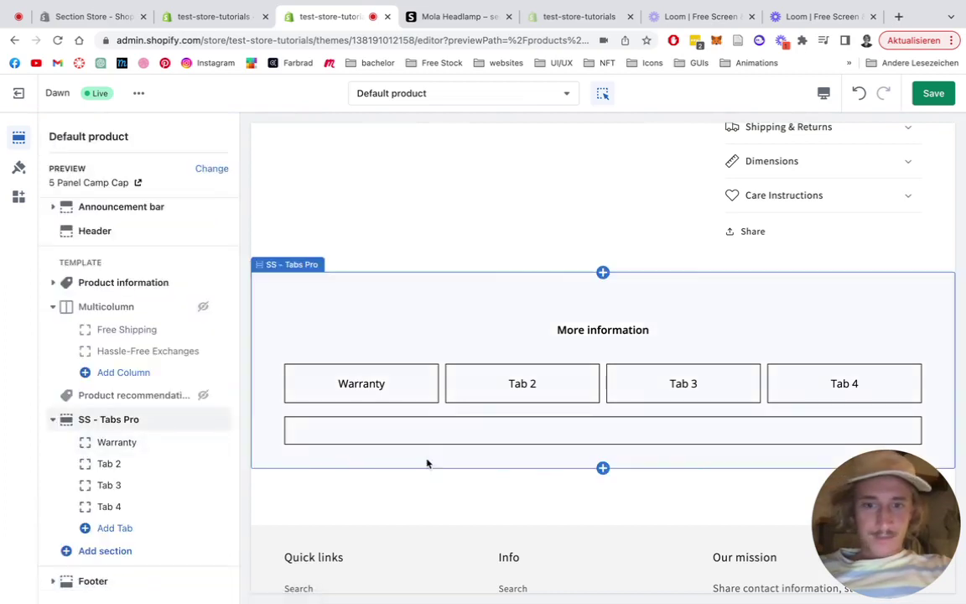
pyautogui.press('super+s')
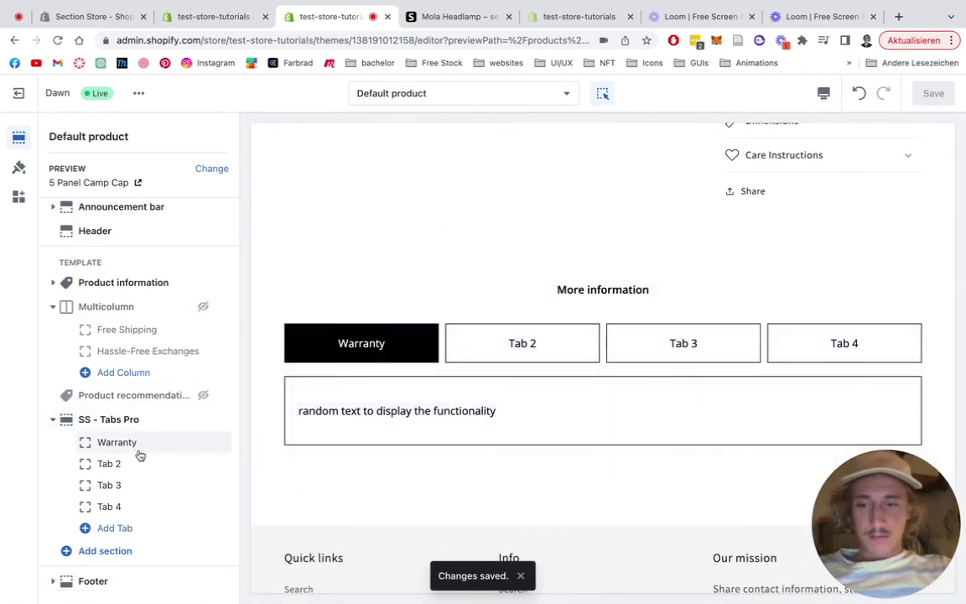
# Rename Tab 2 to 'Shipping' and paste the sample sentence before its content
pyautogui.click(113, 464)
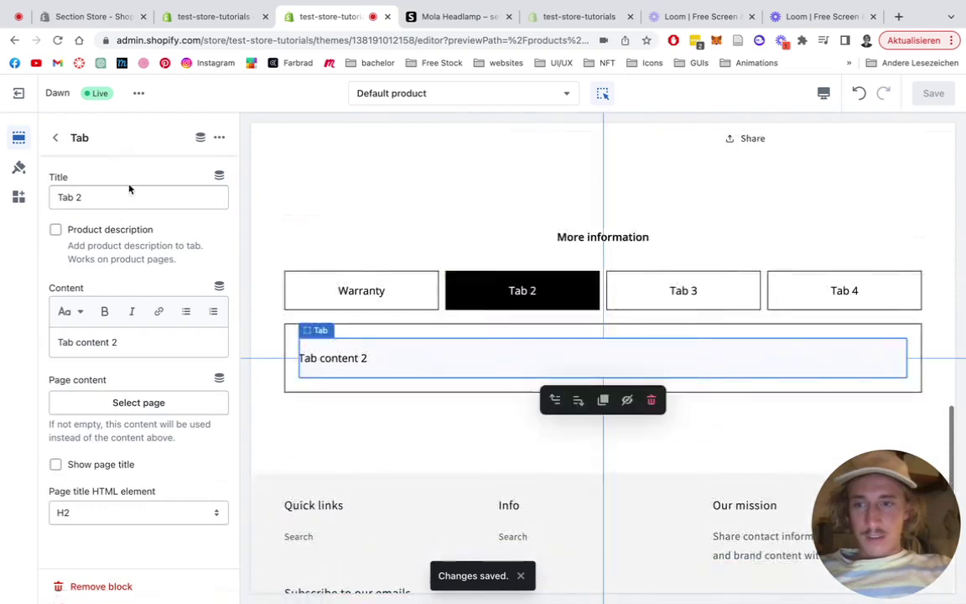
pyautogui.tripleClick(84, 197)
pyautogui.write('Shipping')
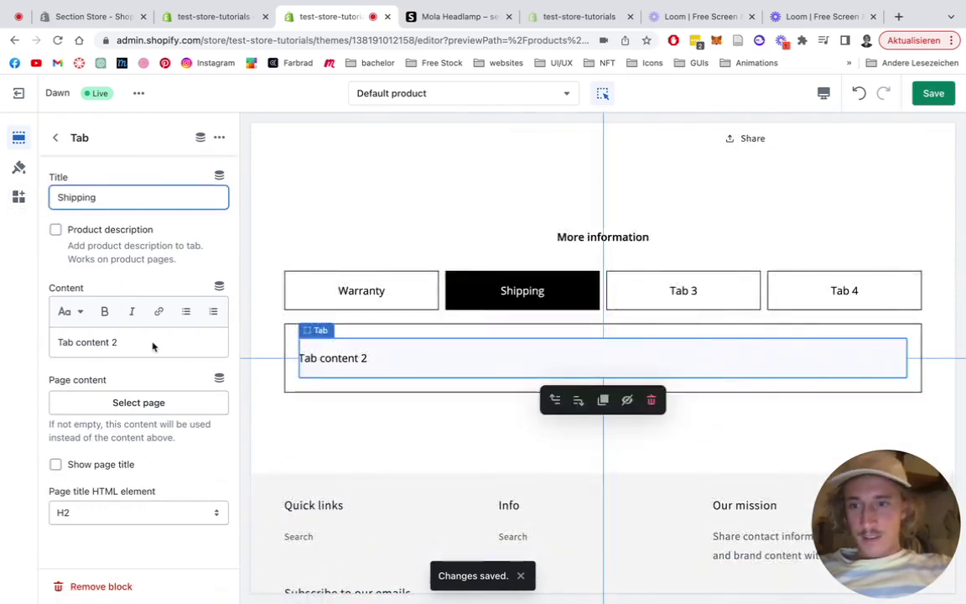
pyautogui.moveTo(152, 345); pyautogui.dragTo(56, 343)
pyautogui.click(56, 342)
pyautogui.press('super+v')
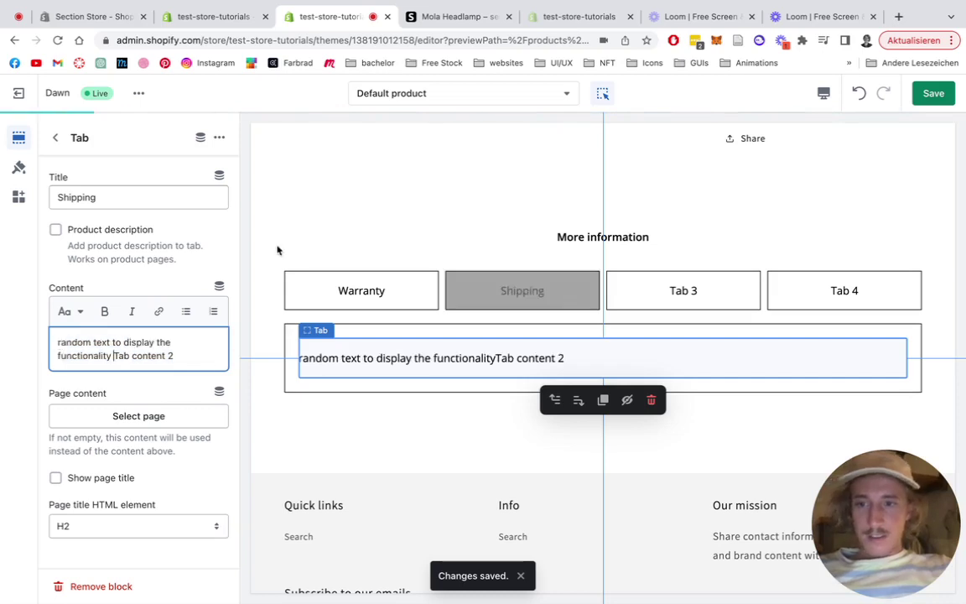
# Rename Tab 4 to 'Cost' and paste the sample sentence before its content
pyautogui.click(55, 137)
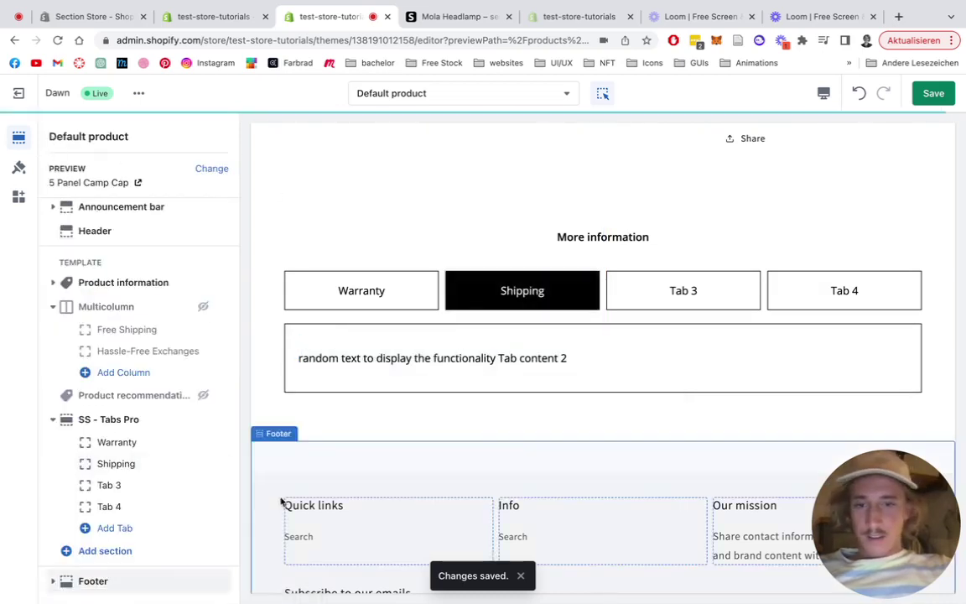
pyautogui.click(681, 291)
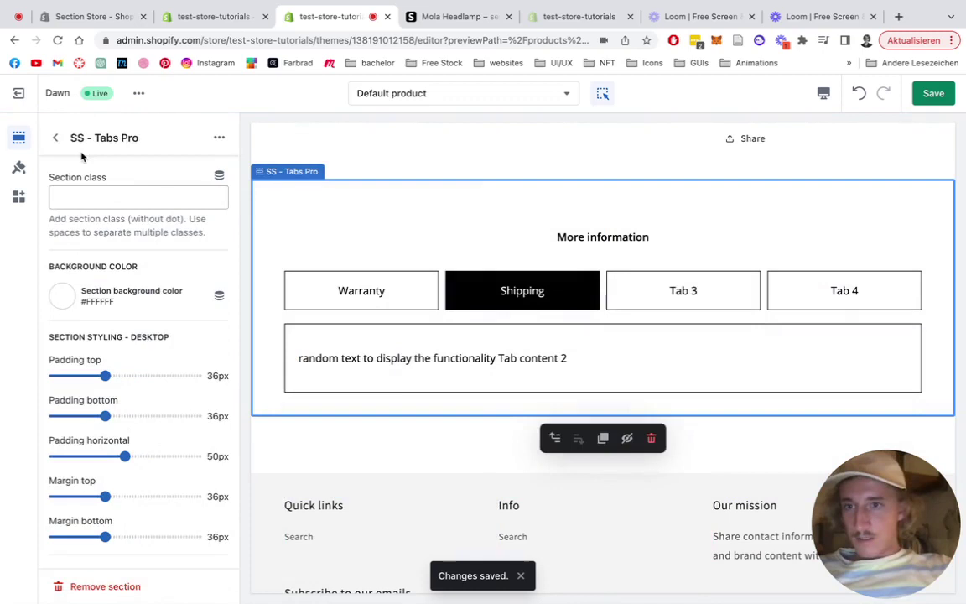
pyautogui.click(57, 138)
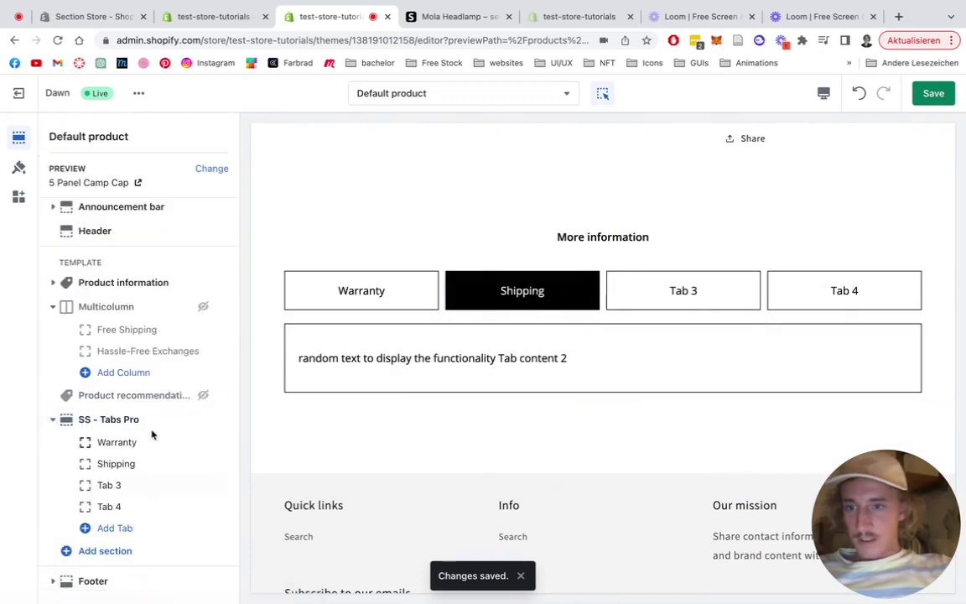
pyautogui.click(132, 503)
pyautogui.moveTo(92, 203); pyautogui.dragTo(38, 200)
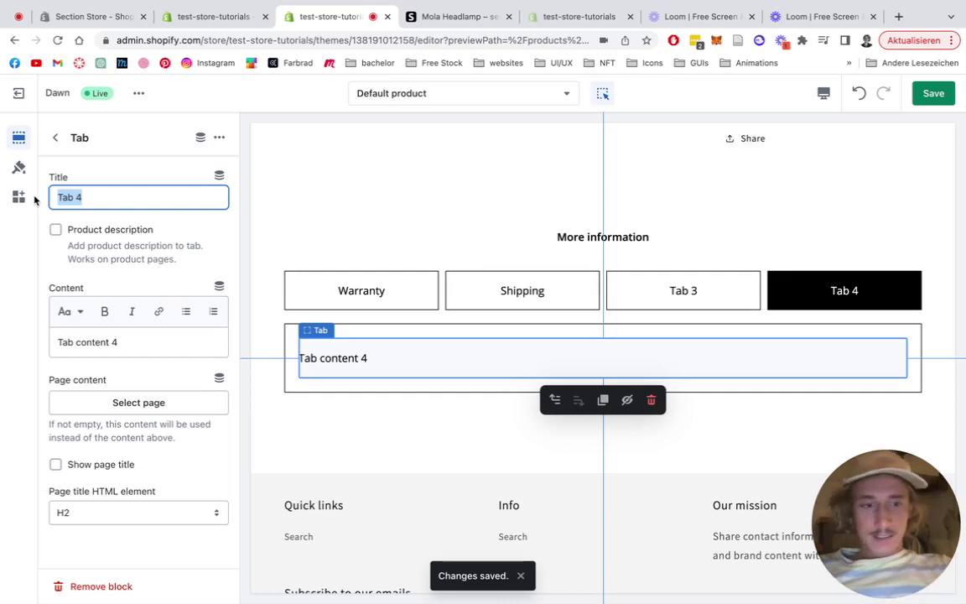
pyautogui.write('Cost')
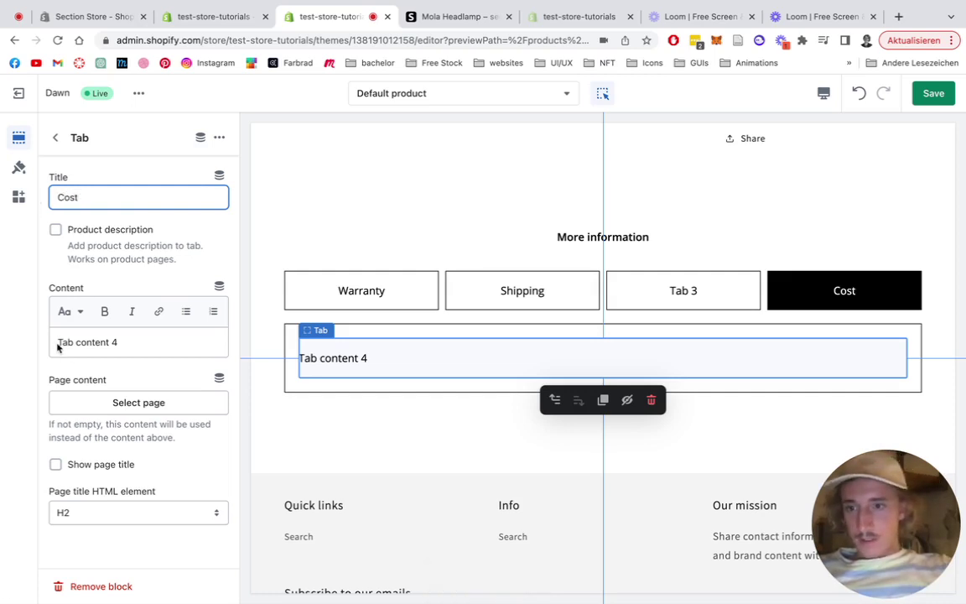
pyautogui.click(58, 345)
pyautogui.press('super+v')
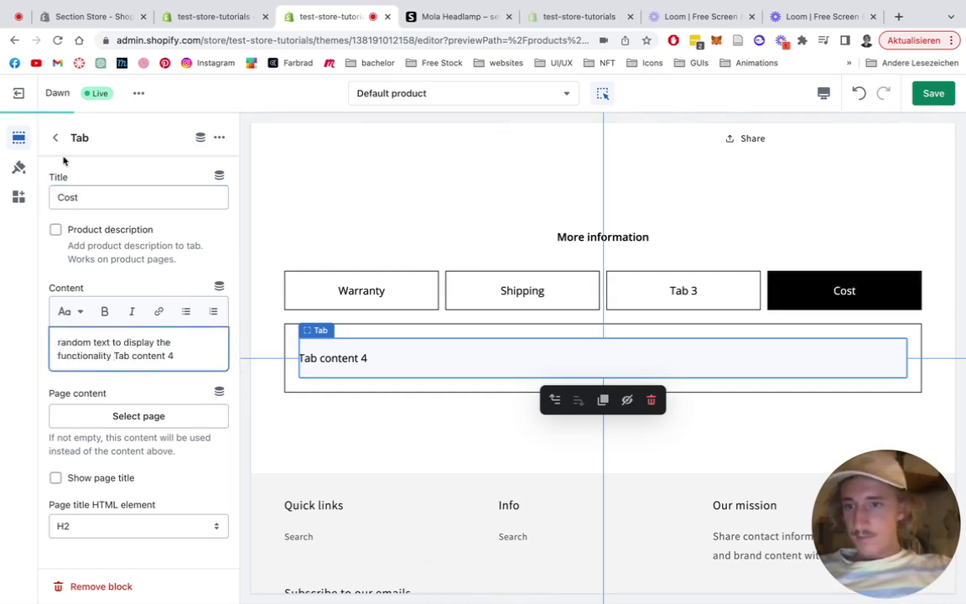
pyautogui.click(56, 139)
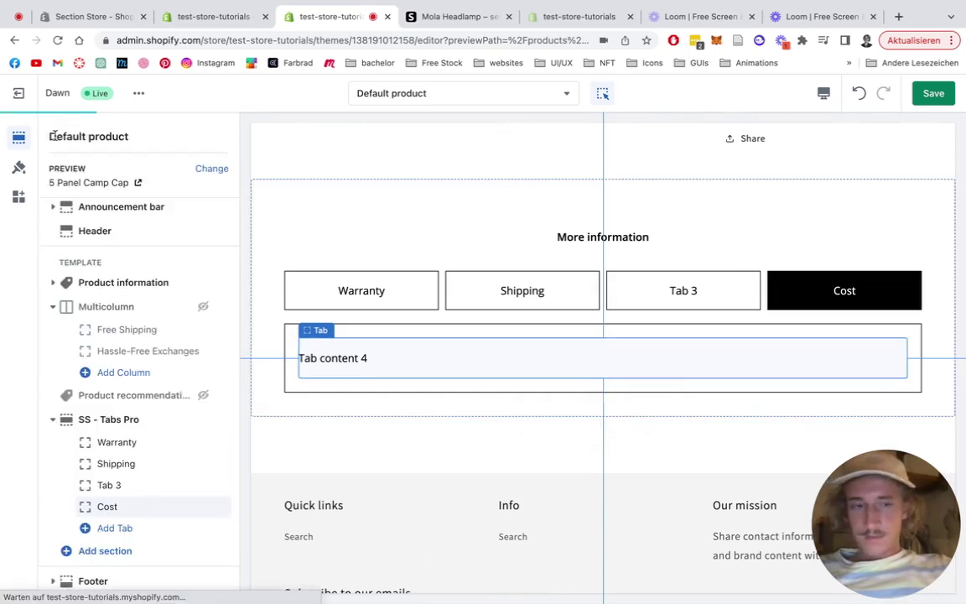
pyautogui.click(123, 491)
# Retitle Tab 3 'Product Info', clear its text content, and assign the testimonial-slider page
pyautogui.moveTo(114, 200); pyautogui.dragTo(37, 199)
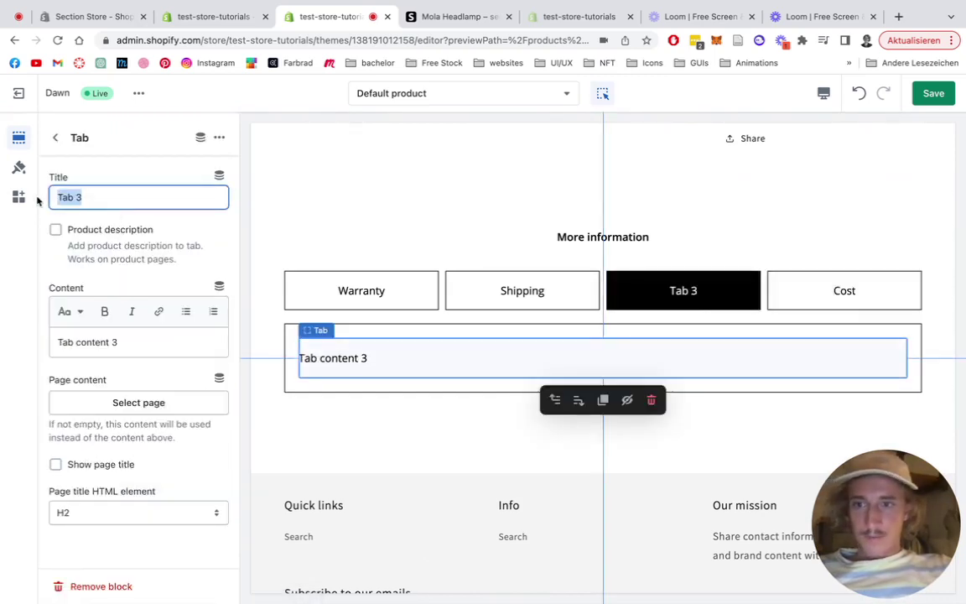
pyautogui.write('Product Info')
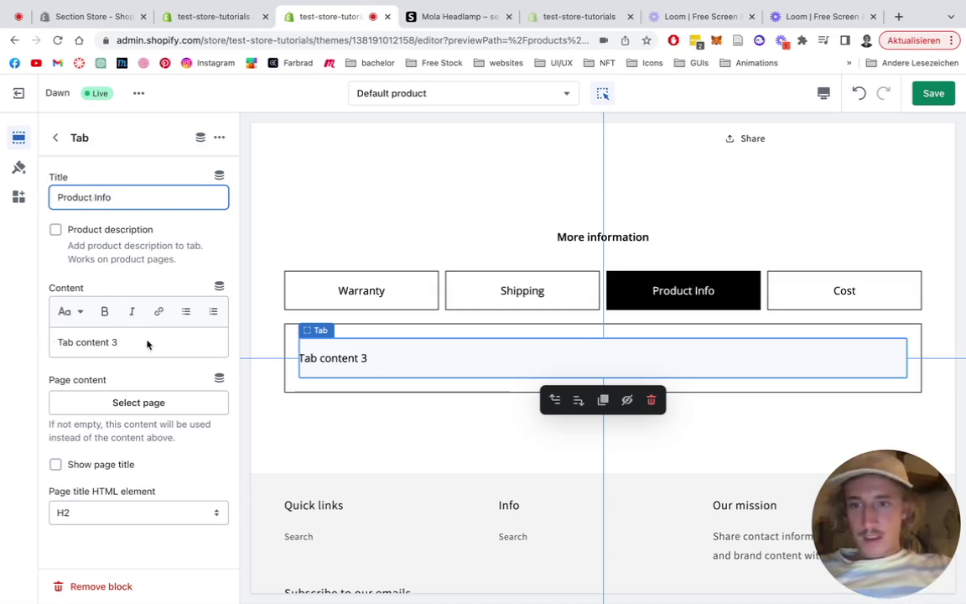
pyautogui.moveTo(147, 344); pyautogui.dragTo(37, 342)
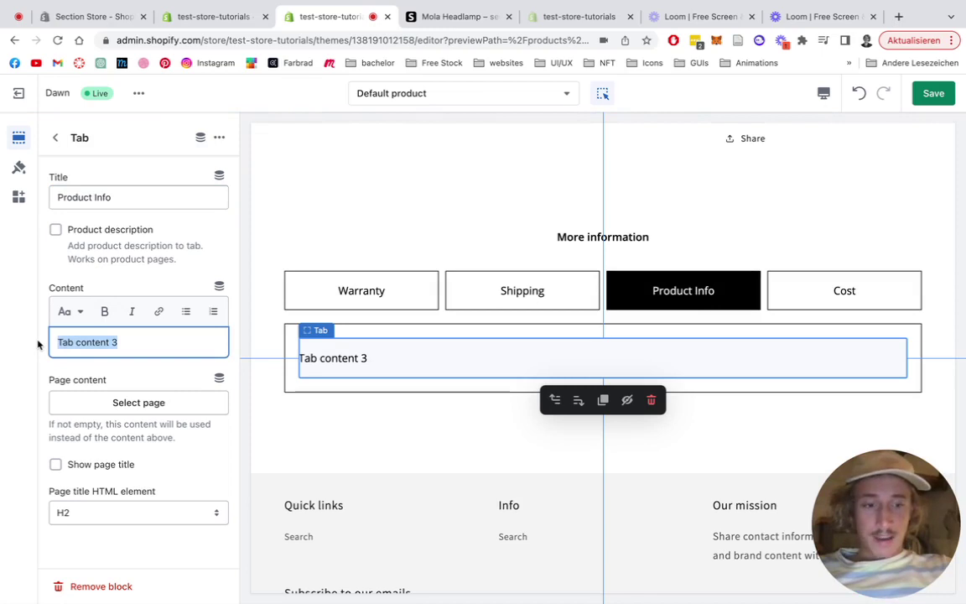
pyautogui.press('BackSpace')
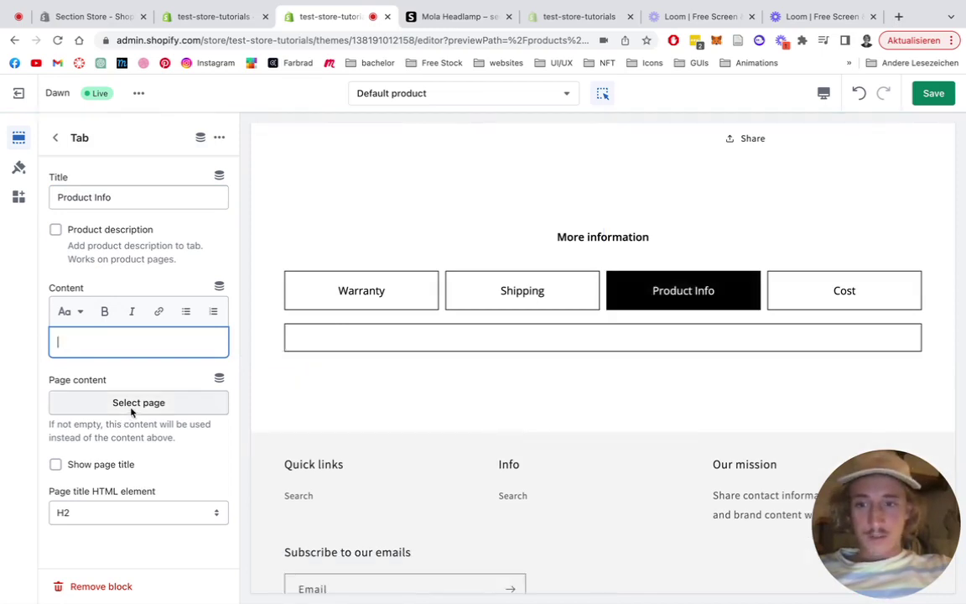
pyautogui.click(132, 406)
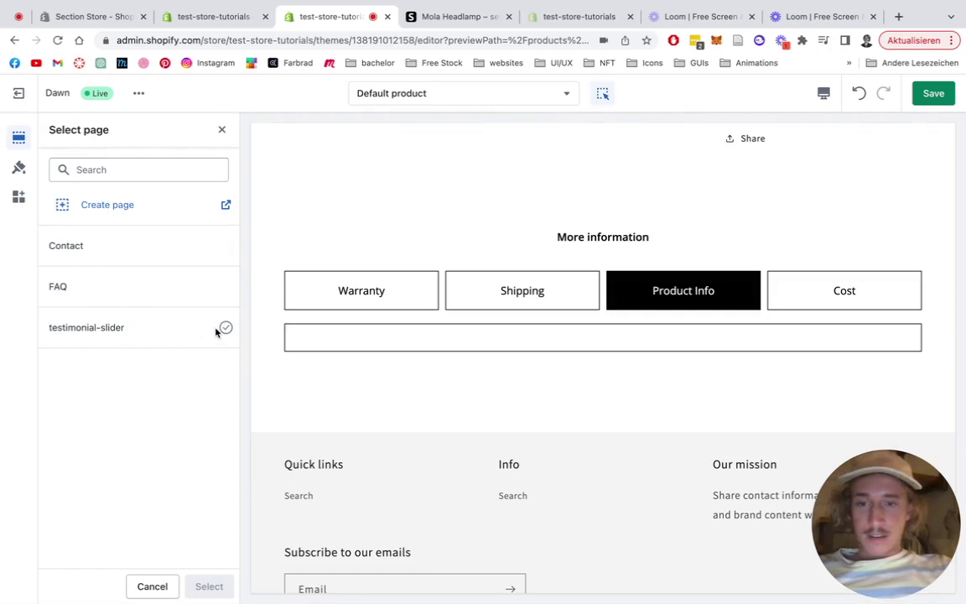
pyautogui.click(156, 330)
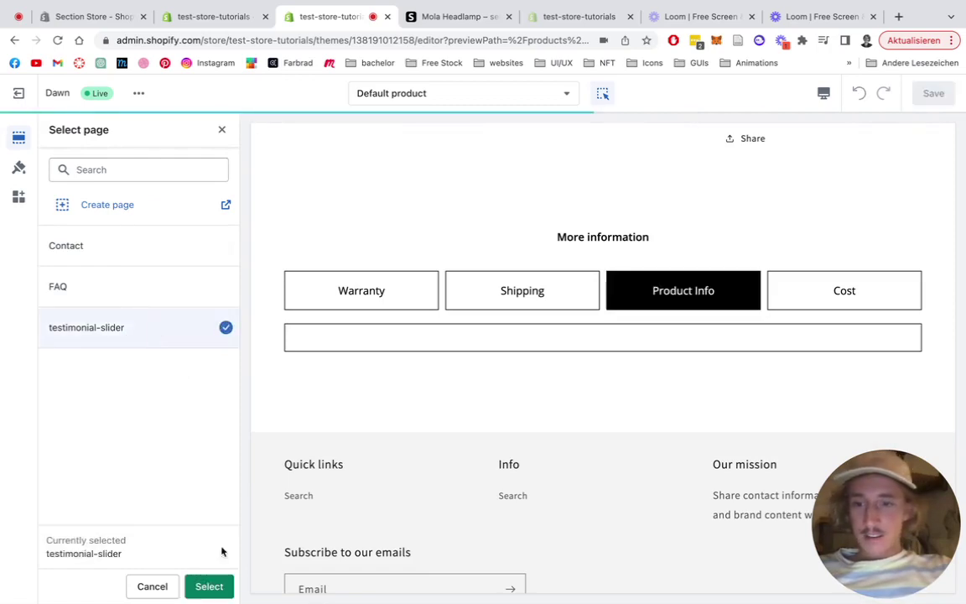
pyautogui.click(209, 587)
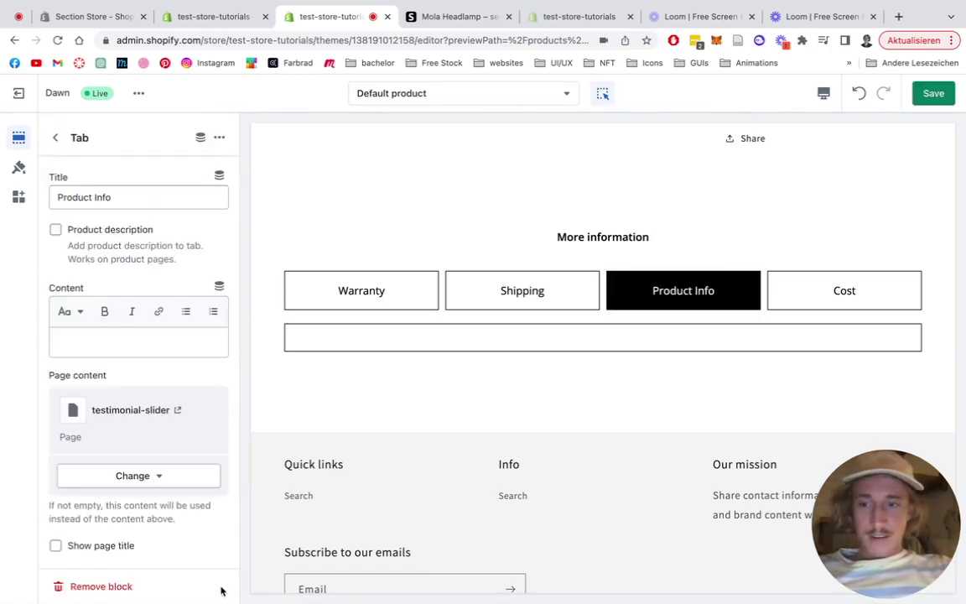
pyautogui.scroll(-2, 170, 352)
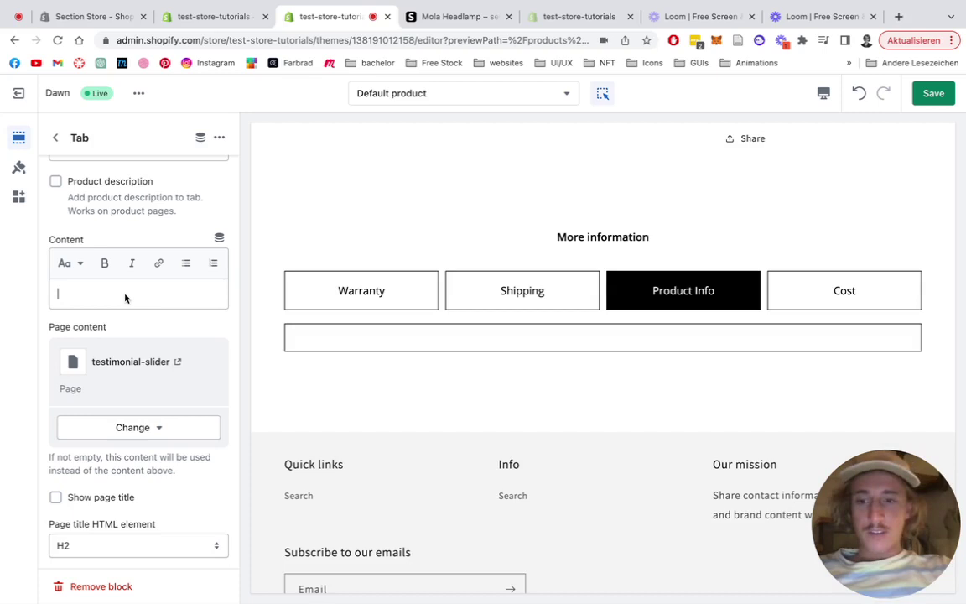
# Show the page title in the tab and paste the sample sentence, prefixed with 'exmaple', as content
pyautogui.click(56, 497)
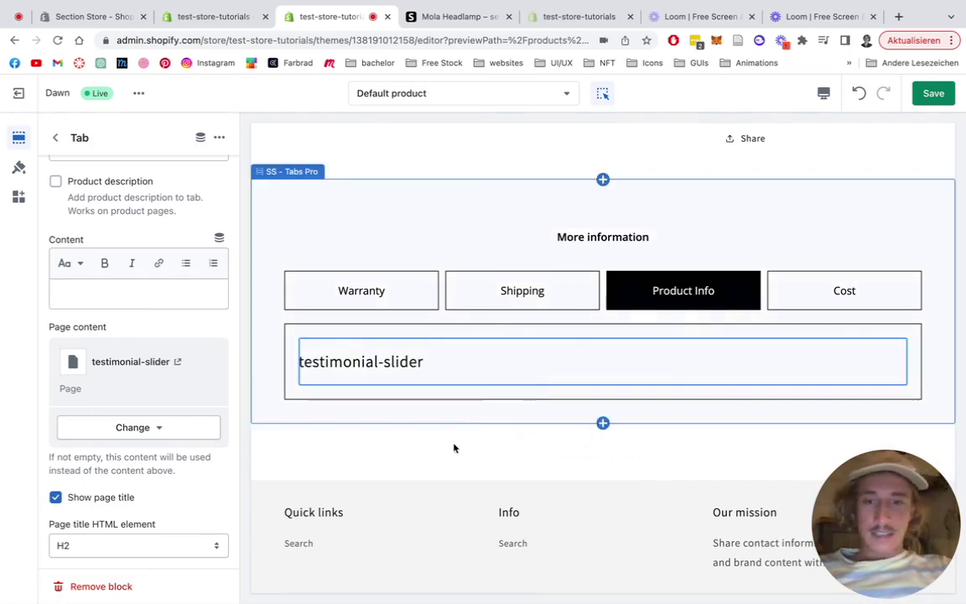
pyautogui.click(94, 287)
pyautogui.write('random text to display the functionality')
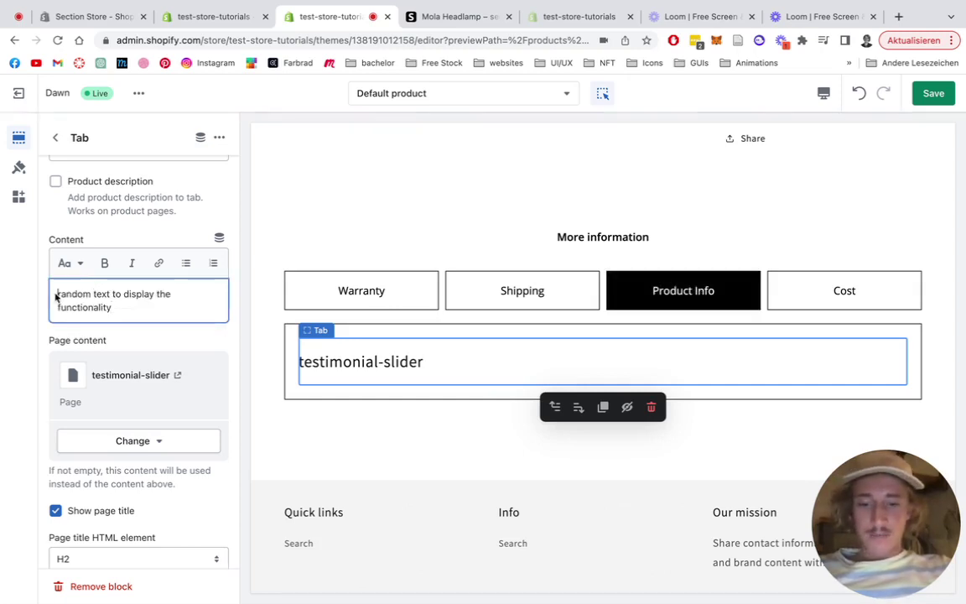
pyautogui.click(56, 297)
pyautogui.write('exmaple ')
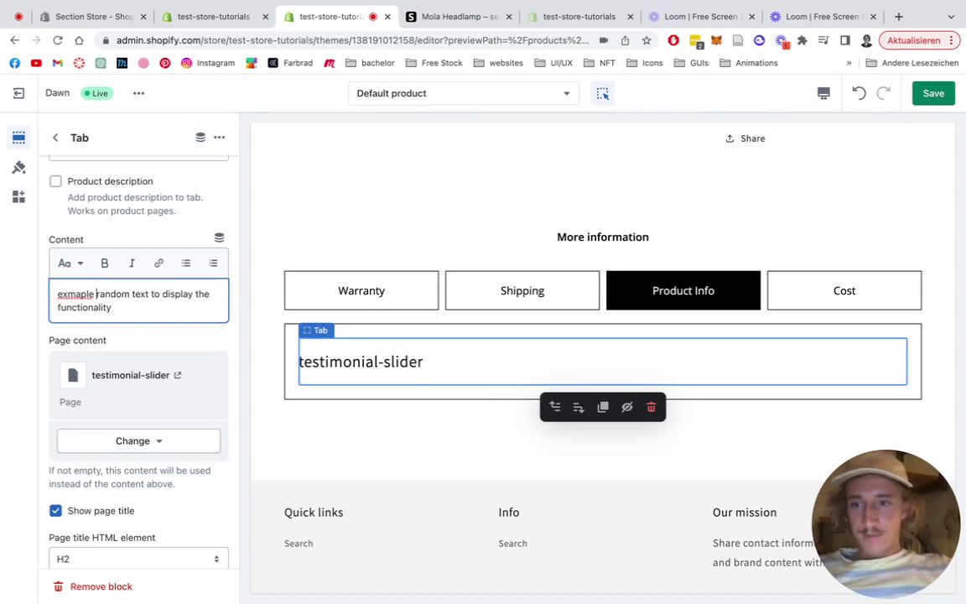
pyautogui.write('3')
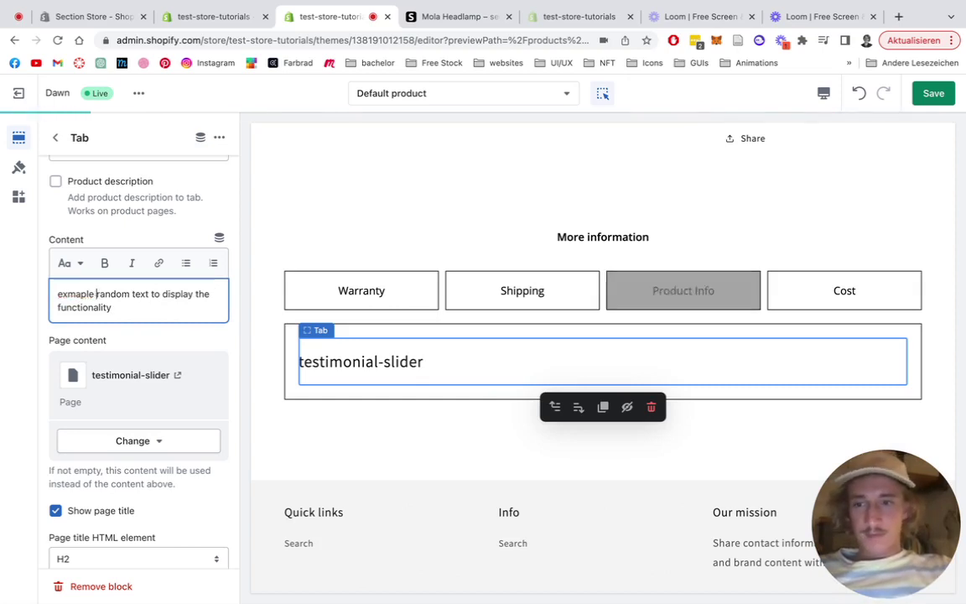
pyautogui.click(55, 138)
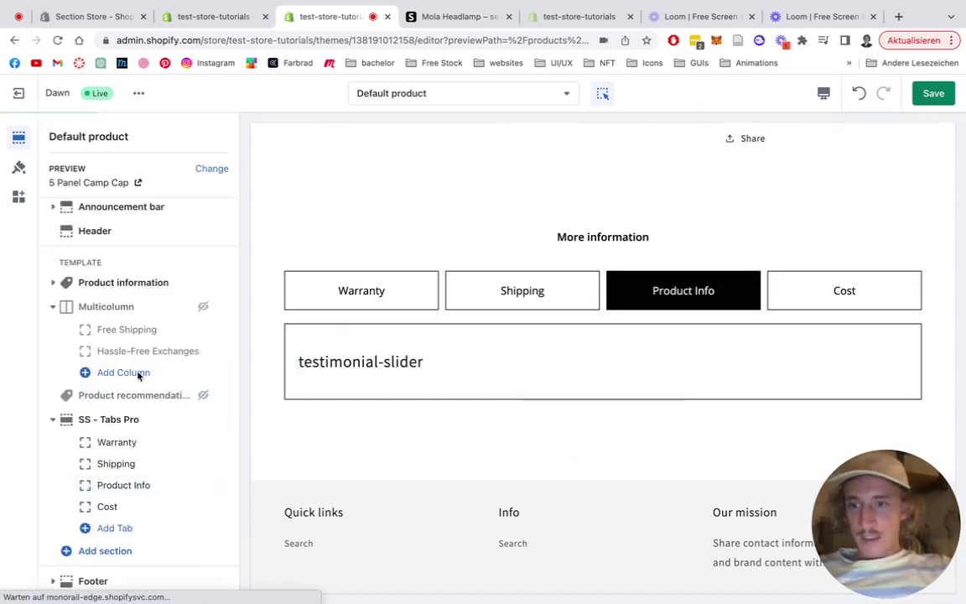
# Give the SS - Tabs Pro section a grey #C4C4C4 background
pyautogui.click(139, 425)
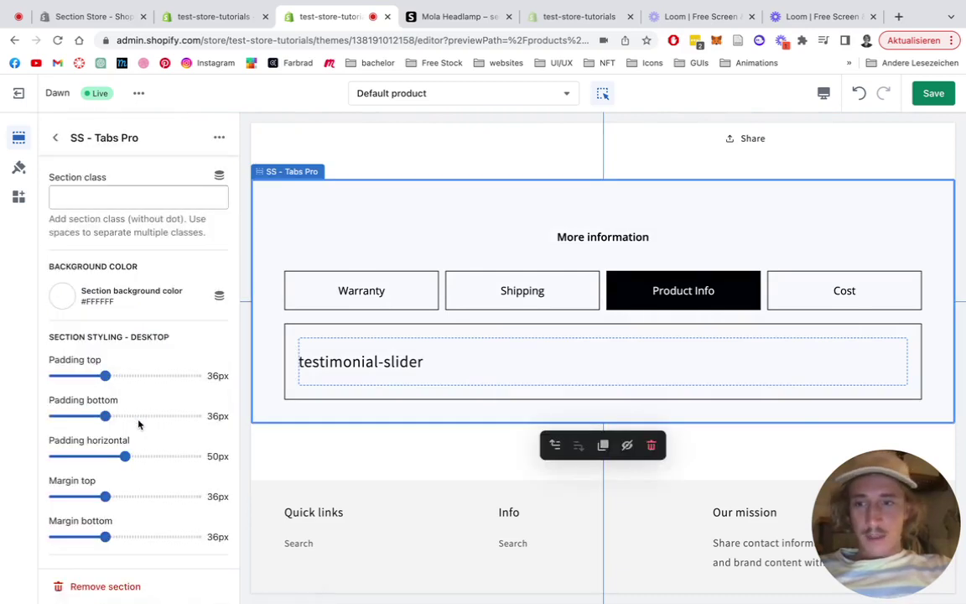
pyautogui.scroll(-1, 103, 261)
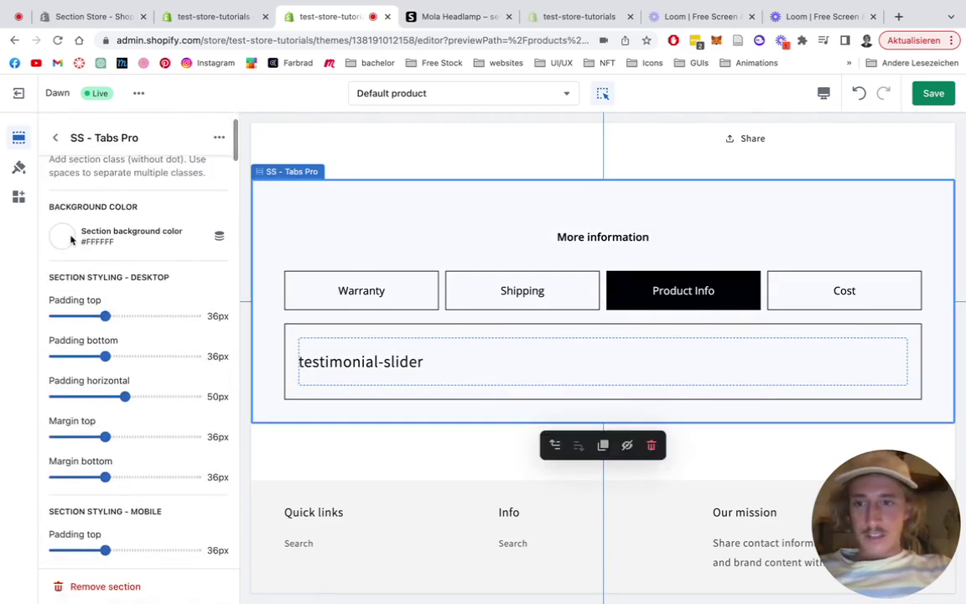
pyautogui.click(62, 236)
pyautogui.click(115, 292)
pyautogui.moveTo(115, 292); pyautogui.dragTo(43, 282)
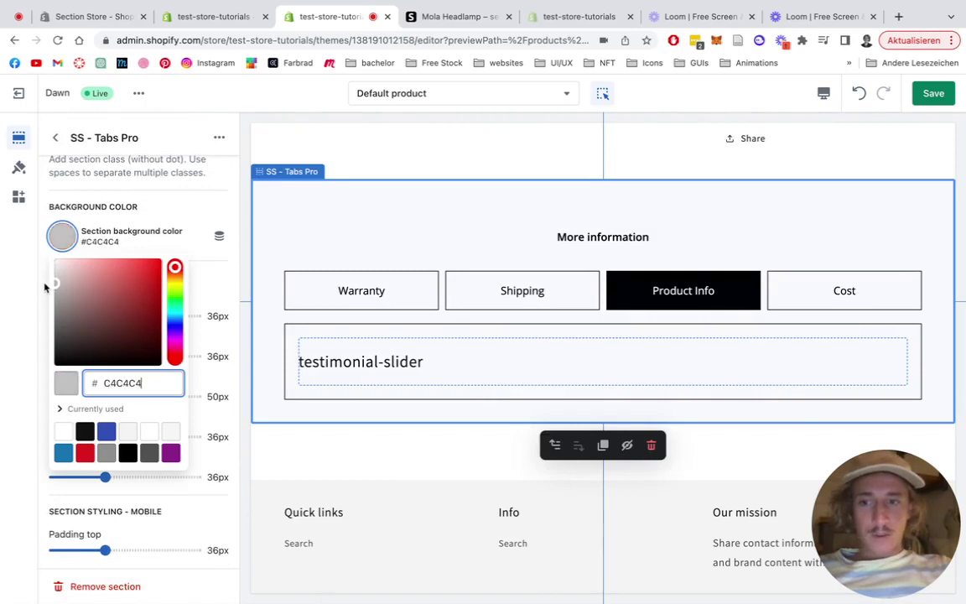
pyautogui.click(44, 287)
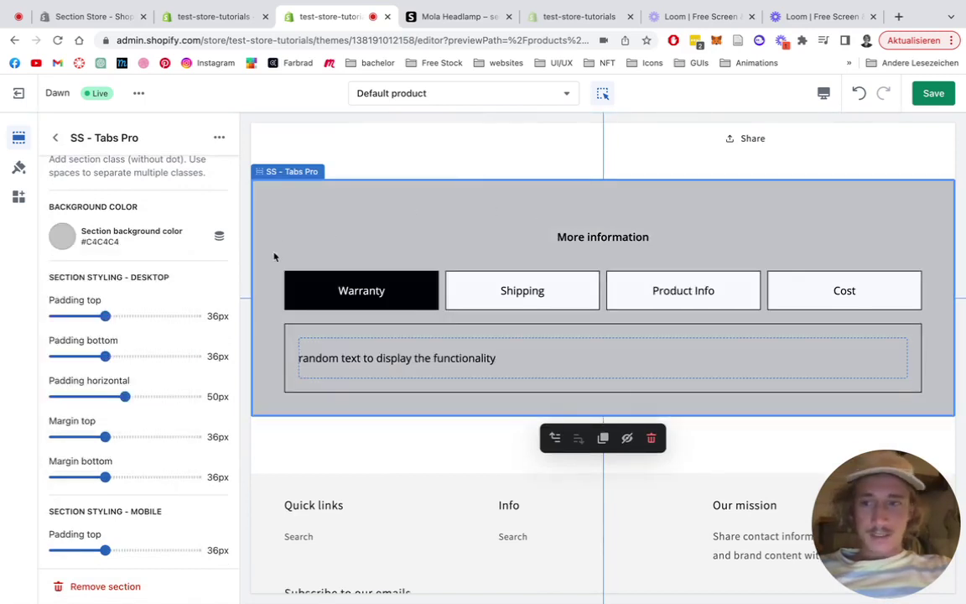
# Set the desktop top padding to 40px and the section width to 155rem
pyautogui.scroll(-1, 199, 284)
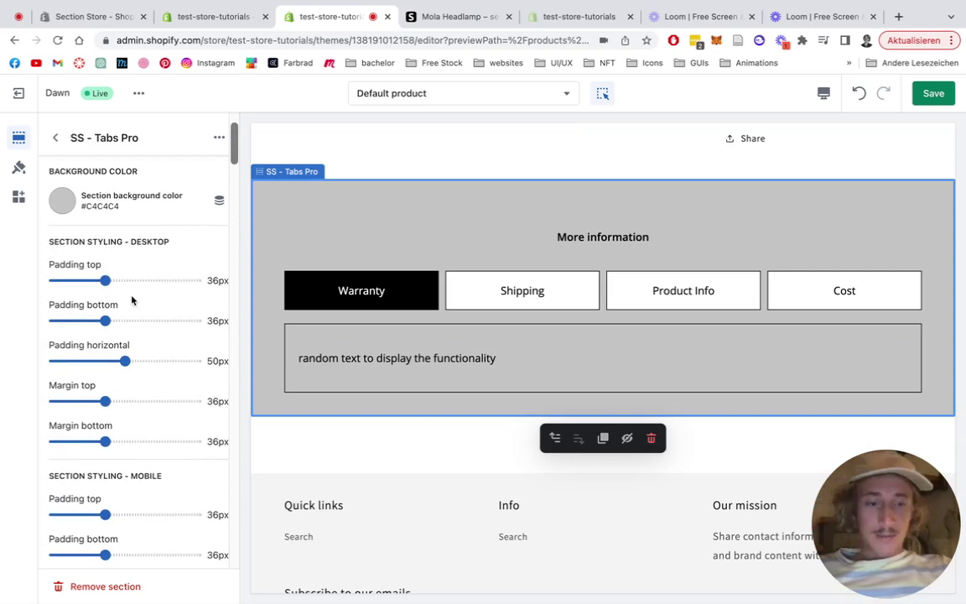
pyautogui.moveTo(105, 280)
pyautogui.mouseDown()
pyautogui.moveTo(151, 281)
pyautogui.moveTo(111, 281)
pyautogui.mouseUp()
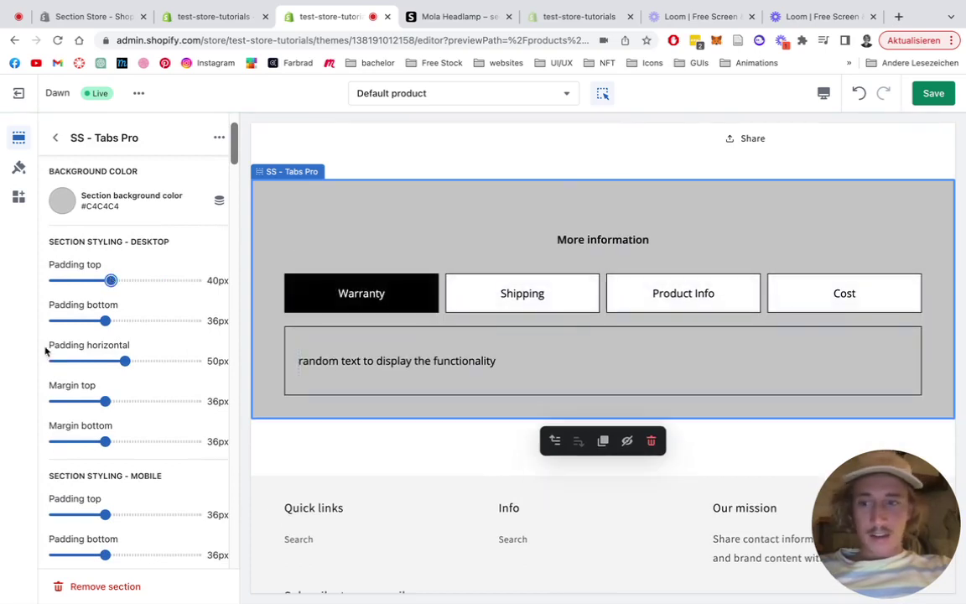
pyautogui.scroll(-1, 157, 324)
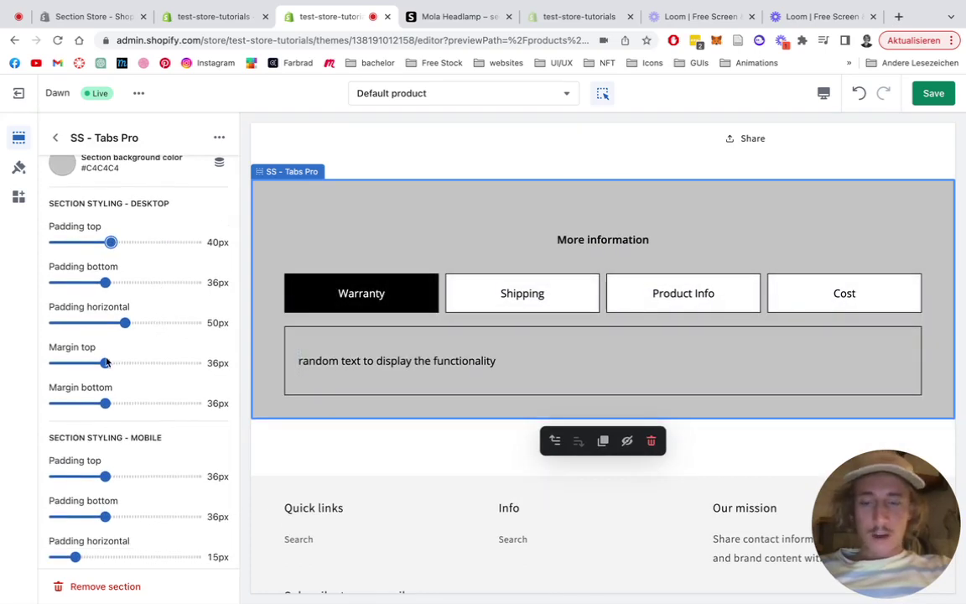
pyautogui.moveTo(106, 362)
pyautogui.mouseDown()
pyautogui.moveTo(146, 361)
pyautogui.moveTo(105, 363)
pyautogui.mouseUp()
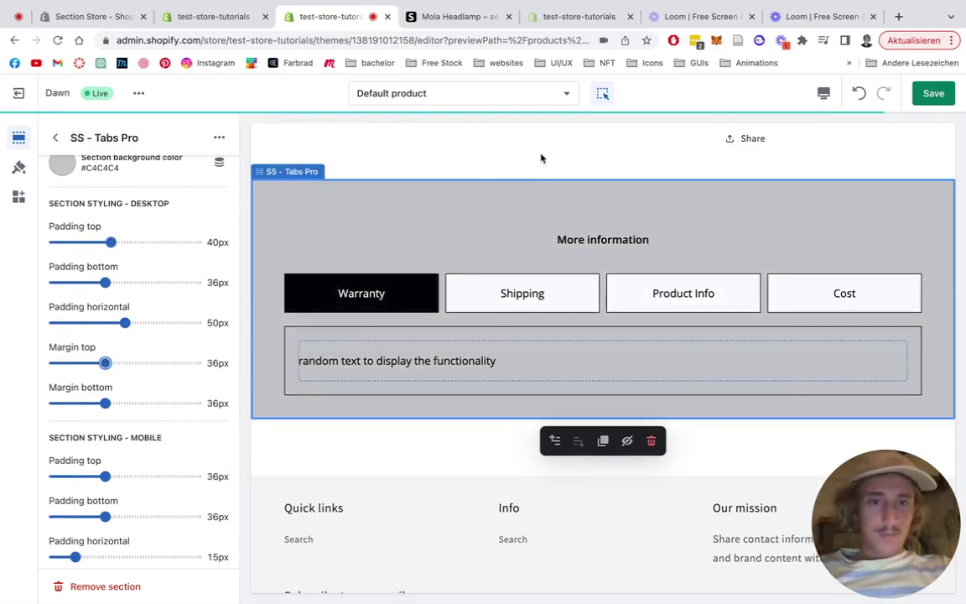
pyautogui.scroll(-5, 47, 495)
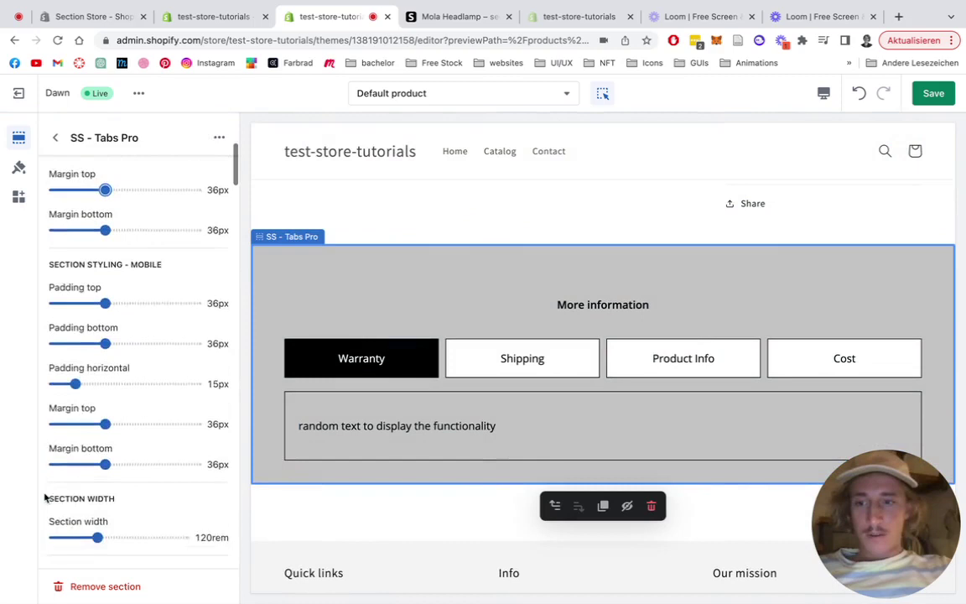
pyautogui.scroll(-2, 128, 279)
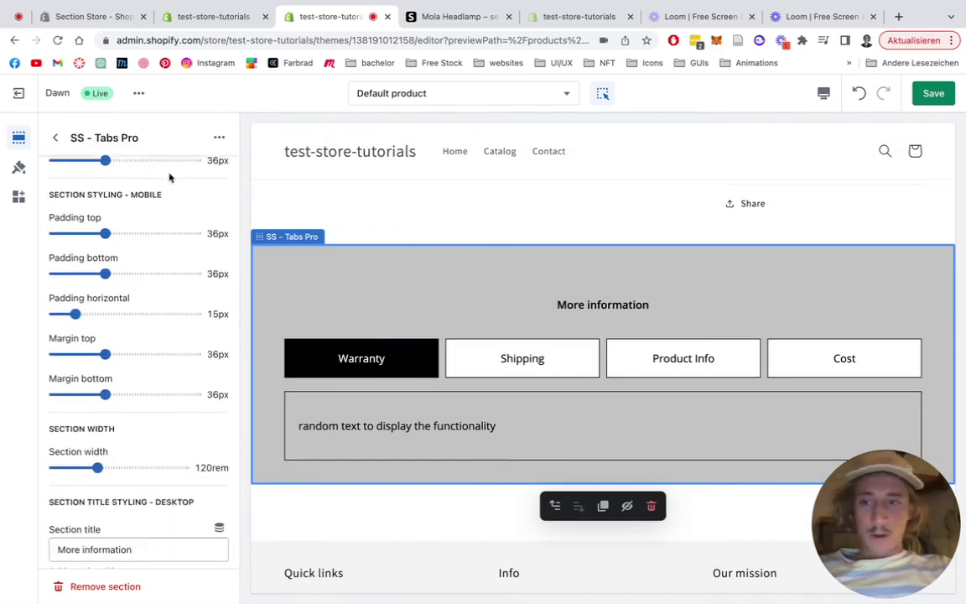
pyautogui.scroll(-2, 155, 244)
pyautogui.scroll(-2, 153, 248)
pyautogui.moveTo(97, 309); pyautogui.dragTo(134, 308)
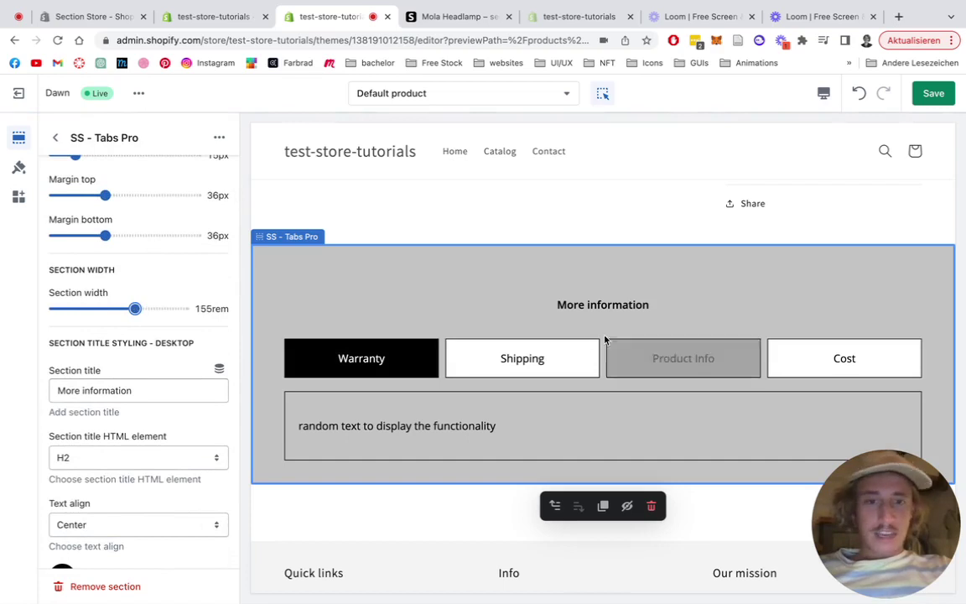
pyautogui.scroll(-2, 101, 252)
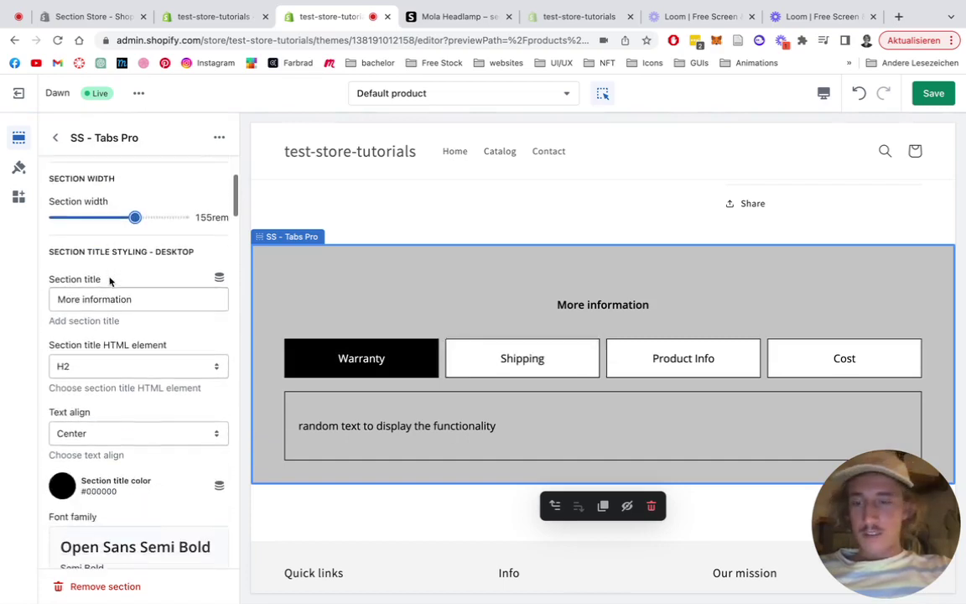
# Replace the 'More information' section title with 'Tabs example' as an H1 heading
pyautogui.click(146, 299)
pyautogui.moveTo(146, 300); pyautogui.dragTo(10, 300)
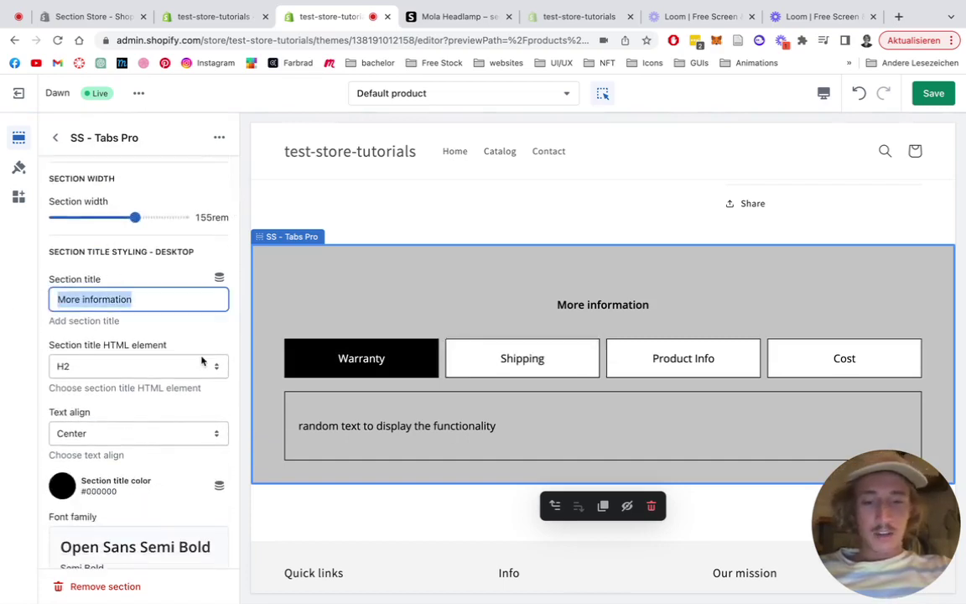
pyautogui.write('Tabs ex')
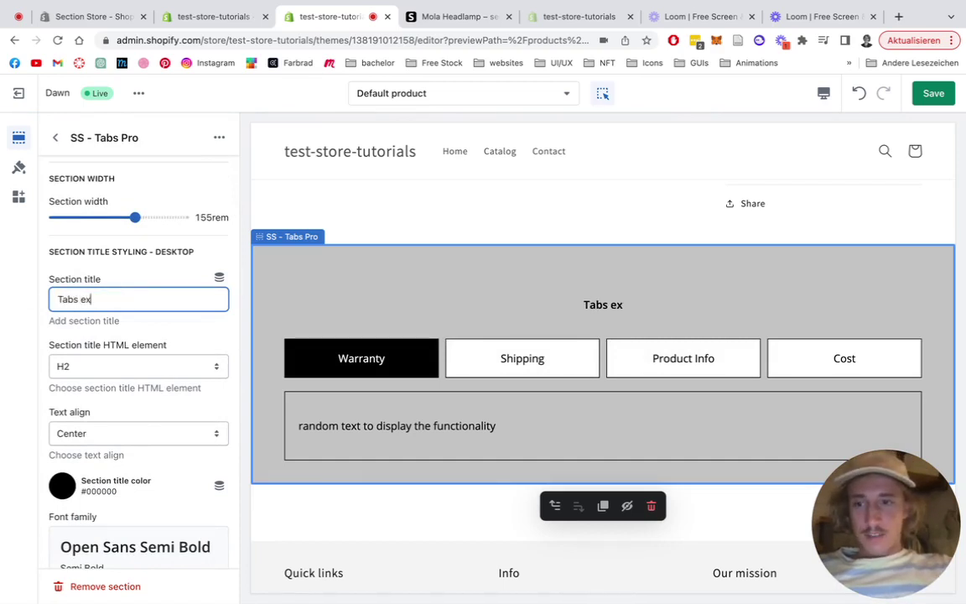
pyautogui.write('ample')
pyautogui.press('BackSpace')
pyautogui.press('BackSpace')
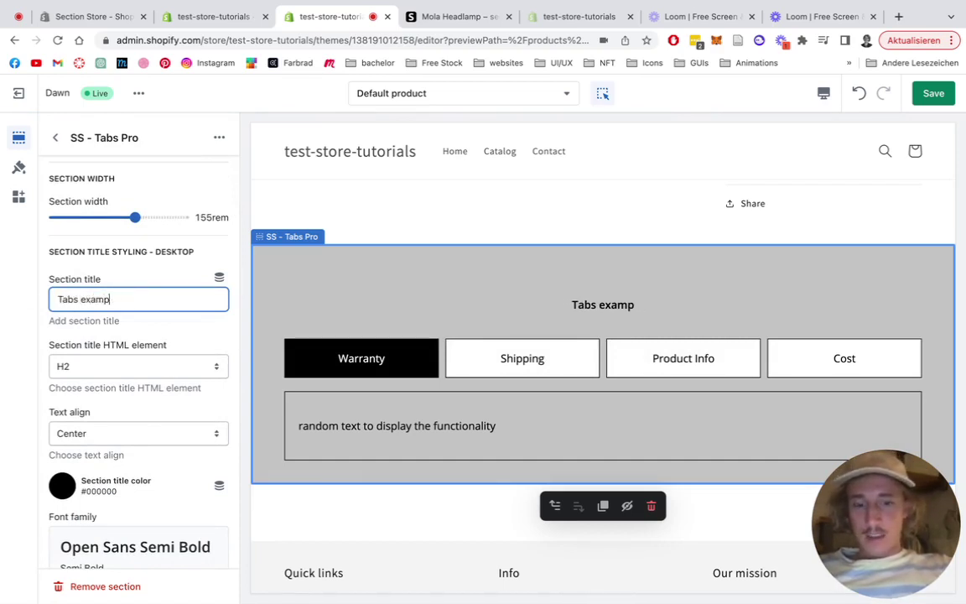
pyautogui.write('le')
pyautogui.click(184, 362)
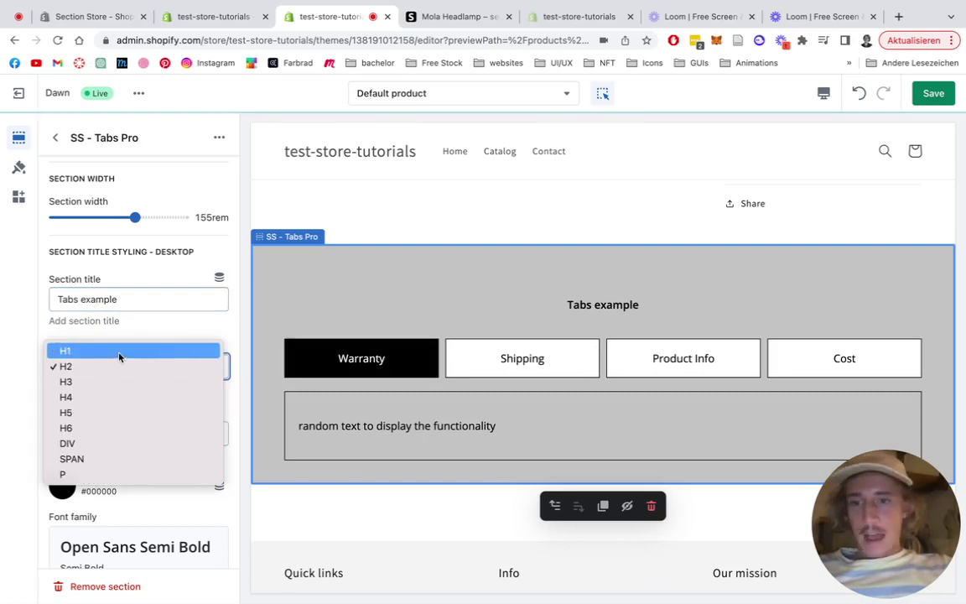
pyautogui.click(118, 354)
# Center the section title and colour it dark grey #595959
pyautogui.scroll(-1, 119, 357)
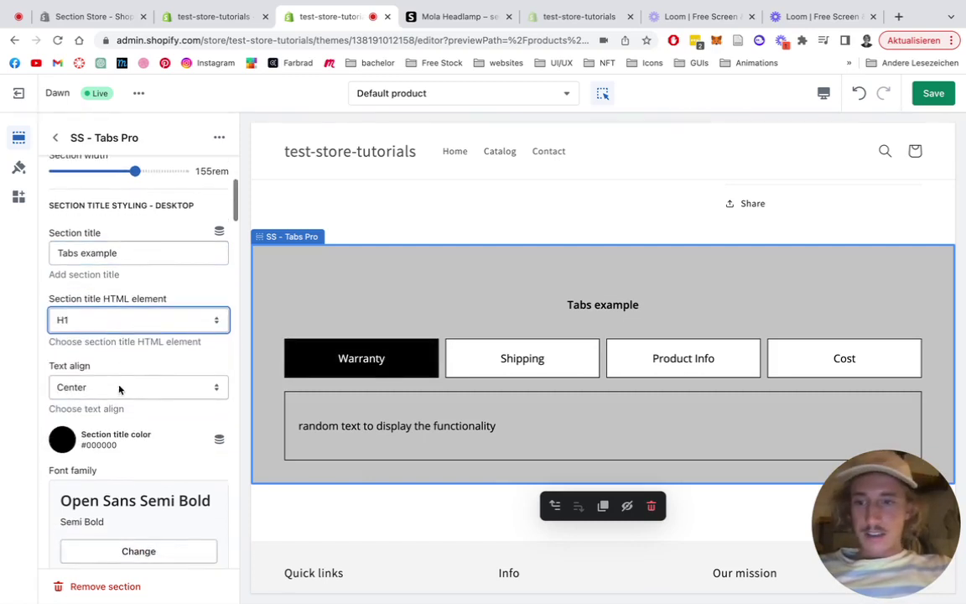
pyautogui.click(118, 389)
pyautogui.click(93, 371)
pyautogui.click(96, 385)
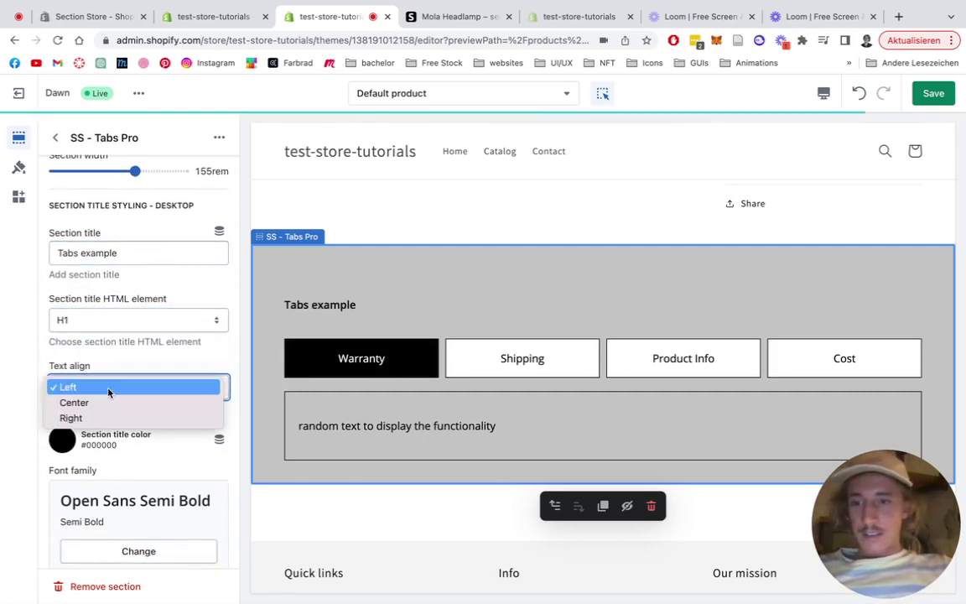
pyautogui.click(99, 410)
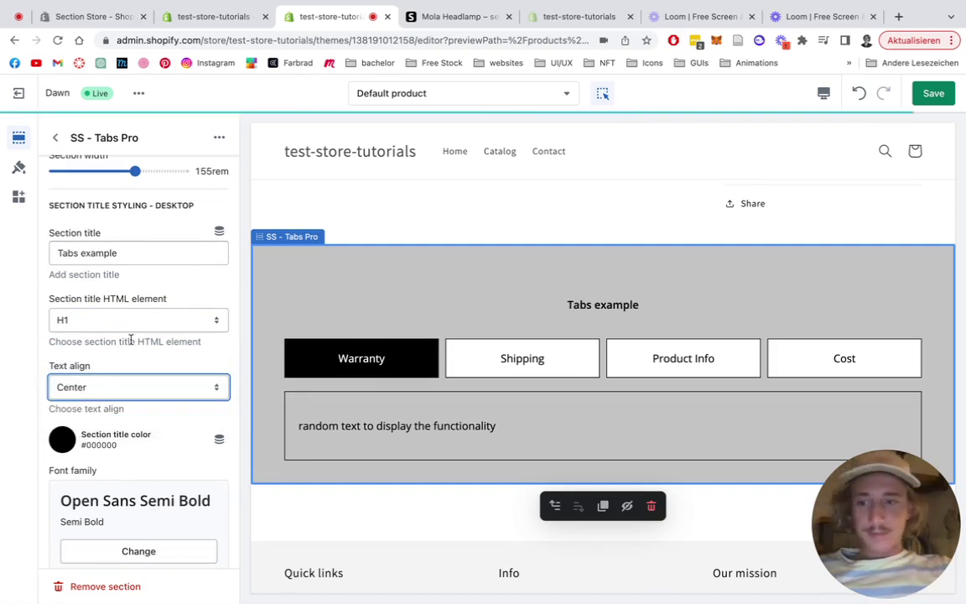
pyautogui.scroll(-2, 109, 352)
pyautogui.click(67, 366)
pyautogui.moveTo(123, 153); pyautogui.dragTo(40, 167)
pyautogui.click(40, 167)
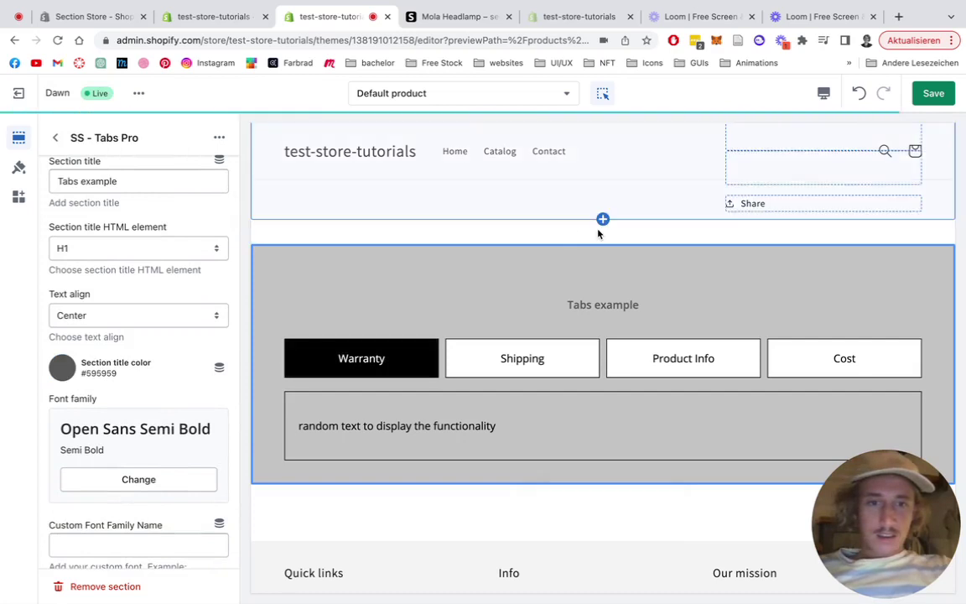
# Search for and select Montserrat as the section title font
pyautogui.click(143, 488)
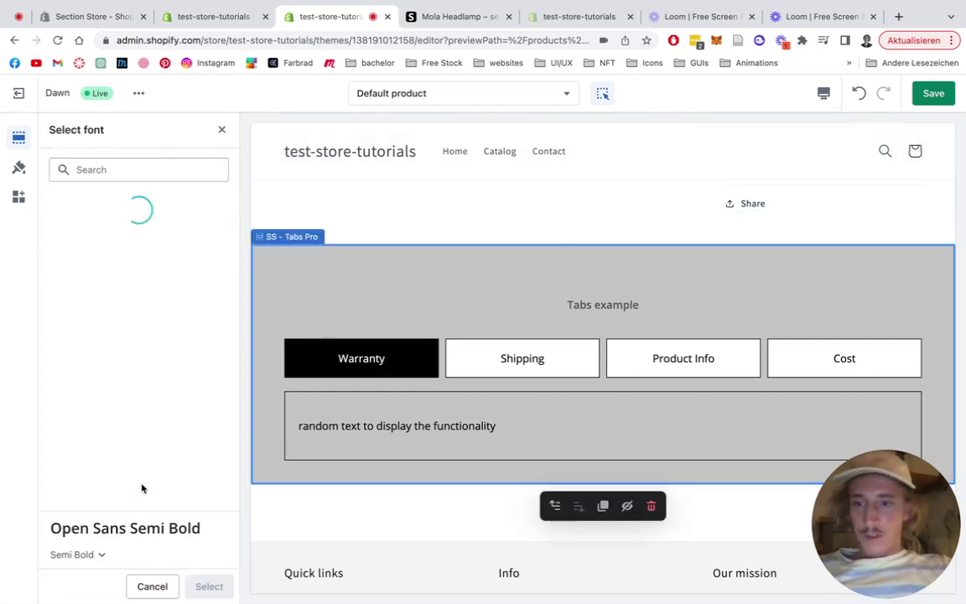
pyautogui.click(121, 173)
pyautogui.write('mon')
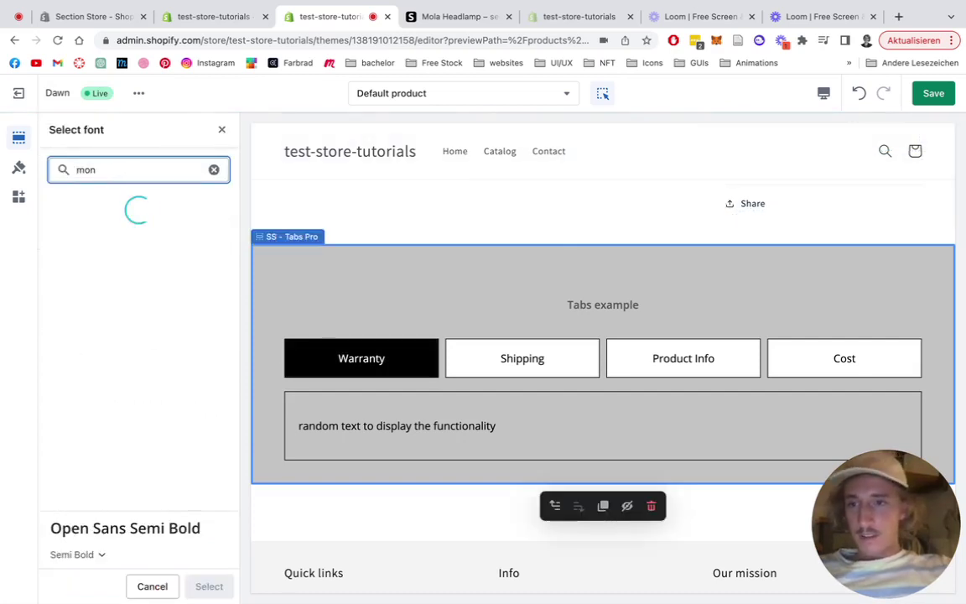
pyautogui.write('o')
pyautogui.press('BackSpace')
pyautogui.write('t')
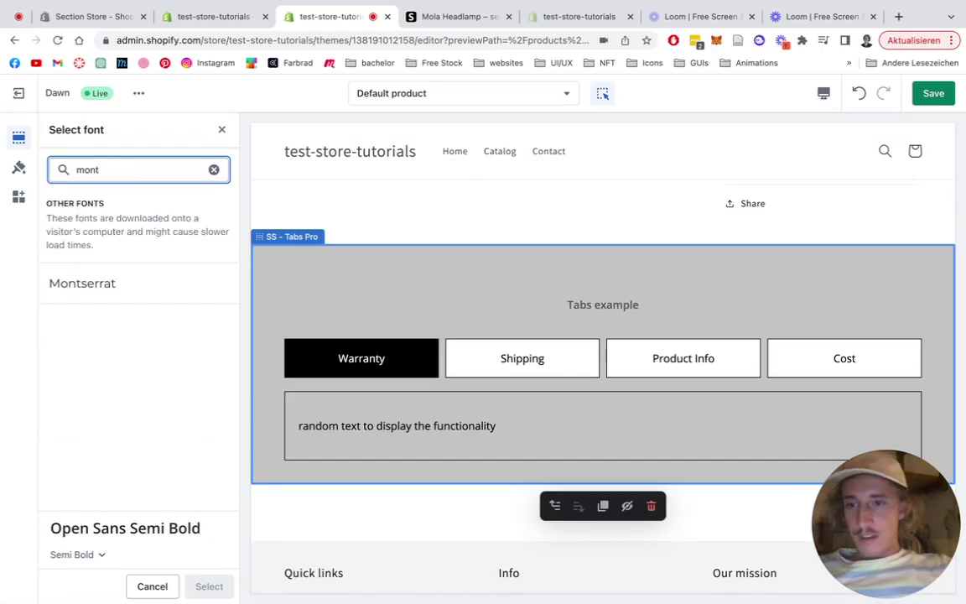
pyautogui.click(118, 283)
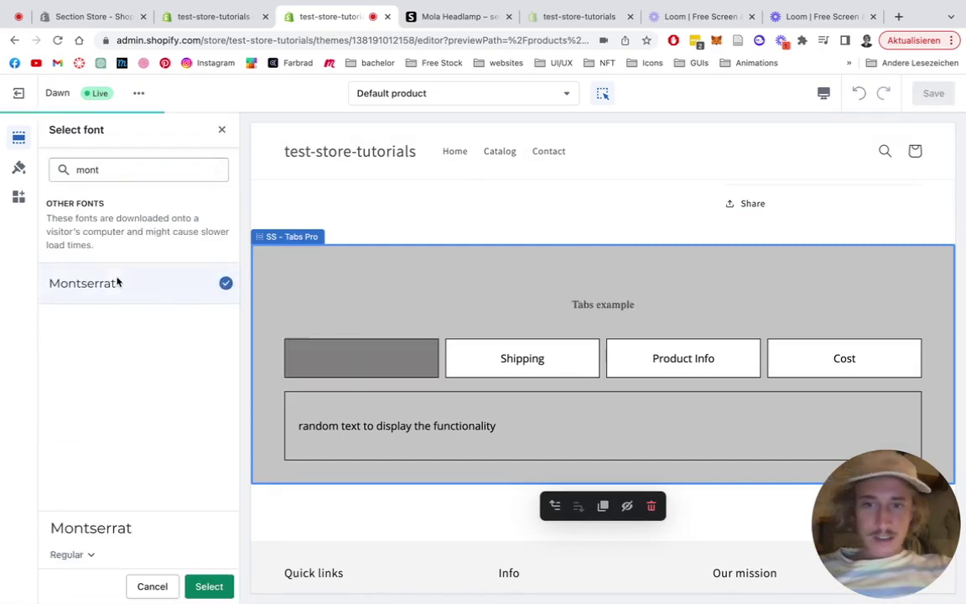
pyautogui.click(209, 587)
# Set the title font weight to bold 700
pyautogui.scroll(-3, 147, 444)
pyautogui.click(176, 440)
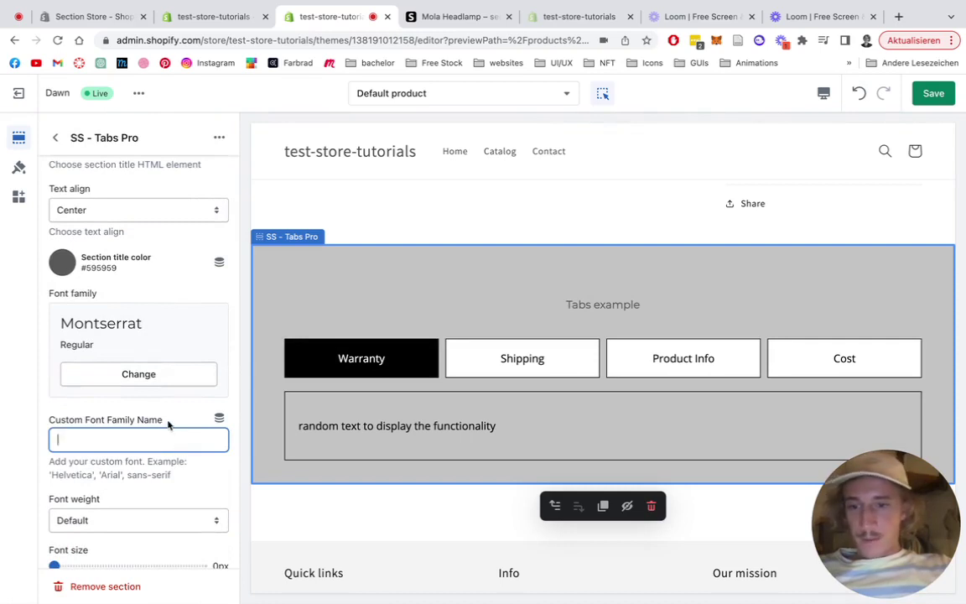
pyautogui.scroll(-1, 167, 424)
pyautogui.click(97, 473)
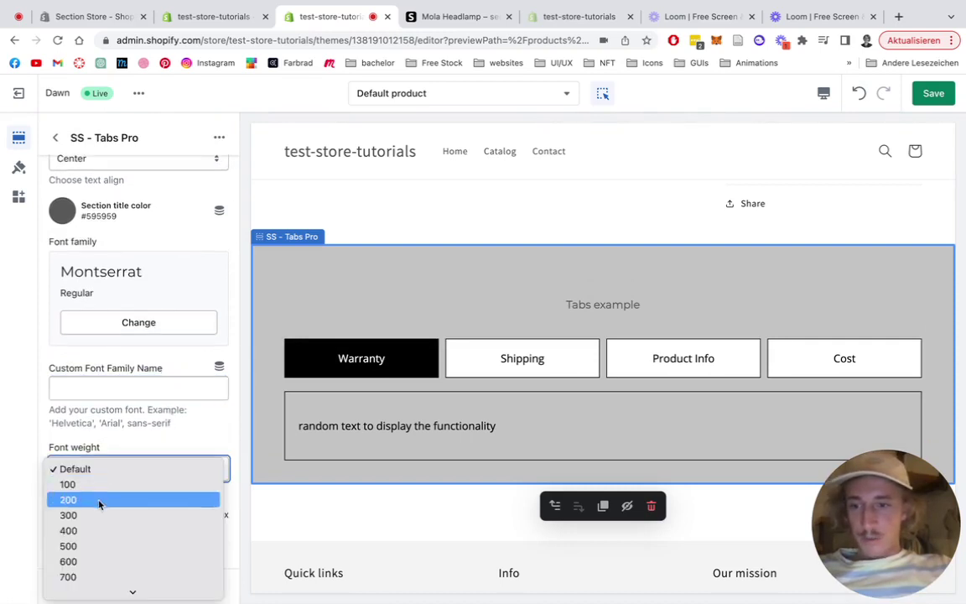
pyautogui.click(94, 575)
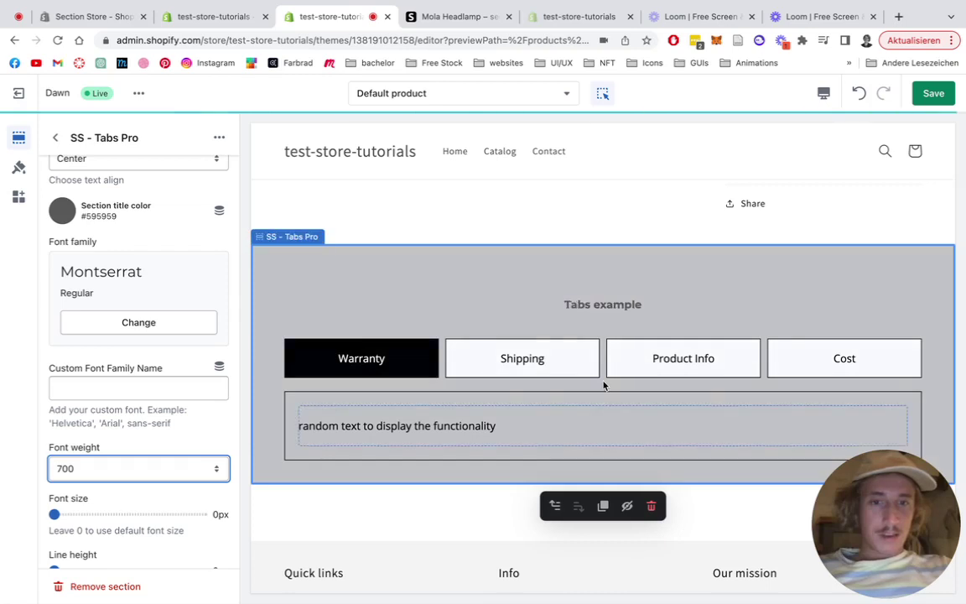
pyautogui.scroll(-2, 195, 375)
pyautogui.scroll(-2, 196, 375)
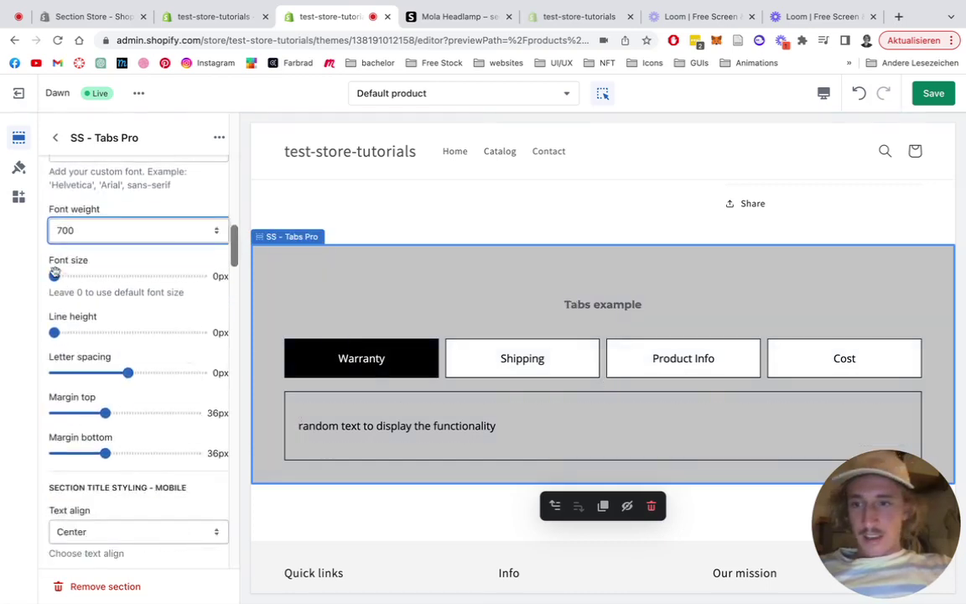
# Set the title font size to 30px and review the tab styling settings below
pyautogui.moveTo(53, 275); pyautogui.dragTo(98, 277)
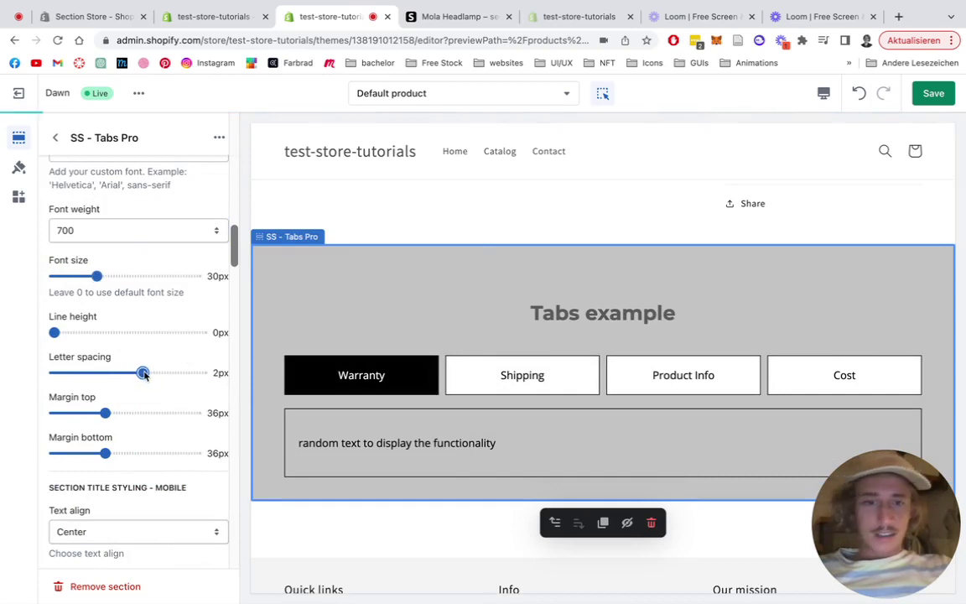
pyautogui.scroll(-7, 144, 374)
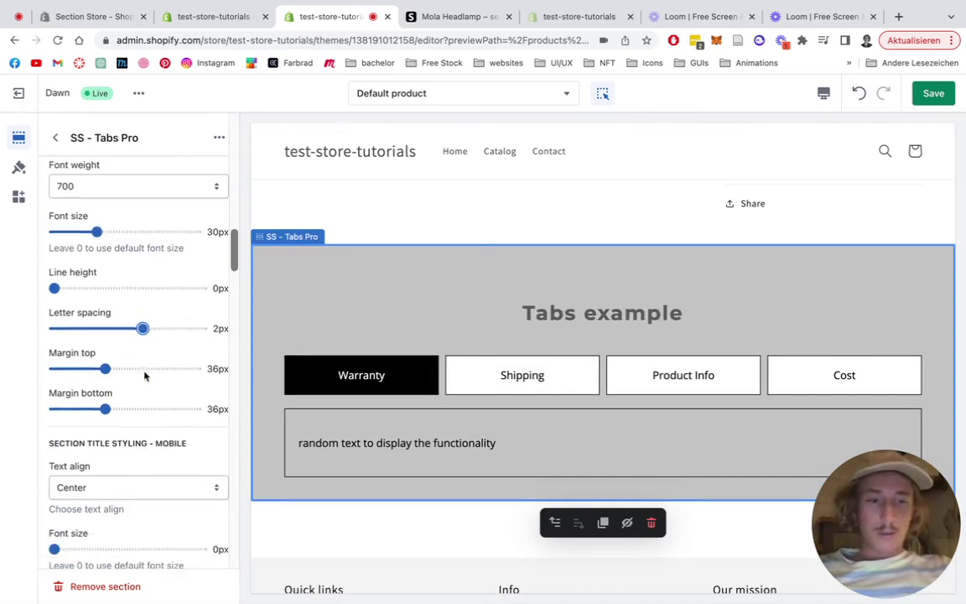
pyautogui.scroll(-1, 143, 376)
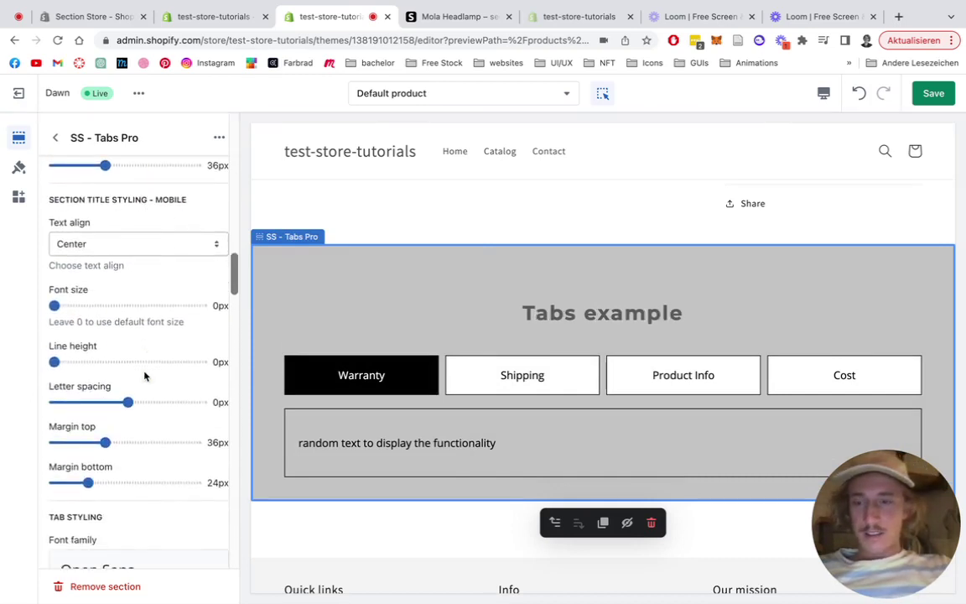
pyautogui.scroll(-10, 144, 375)
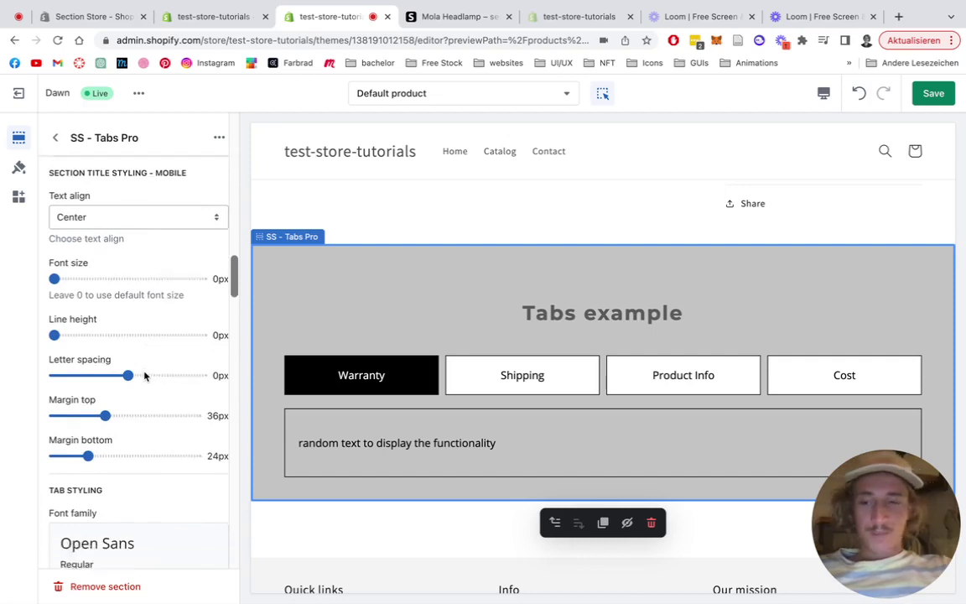
pyautogui.scroll(-8, 144, 376)
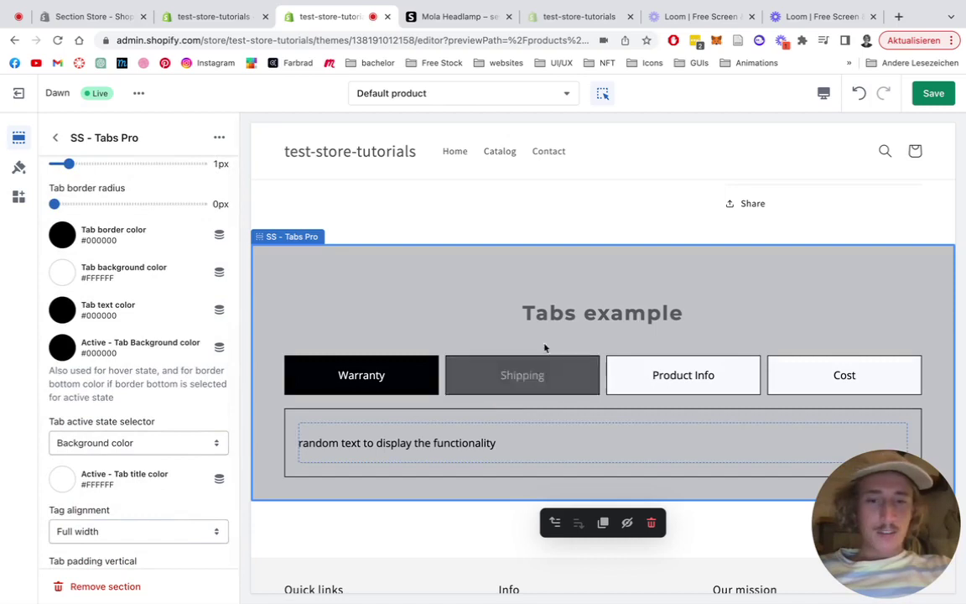
pyautogui.scroll(-2, 127, 339)
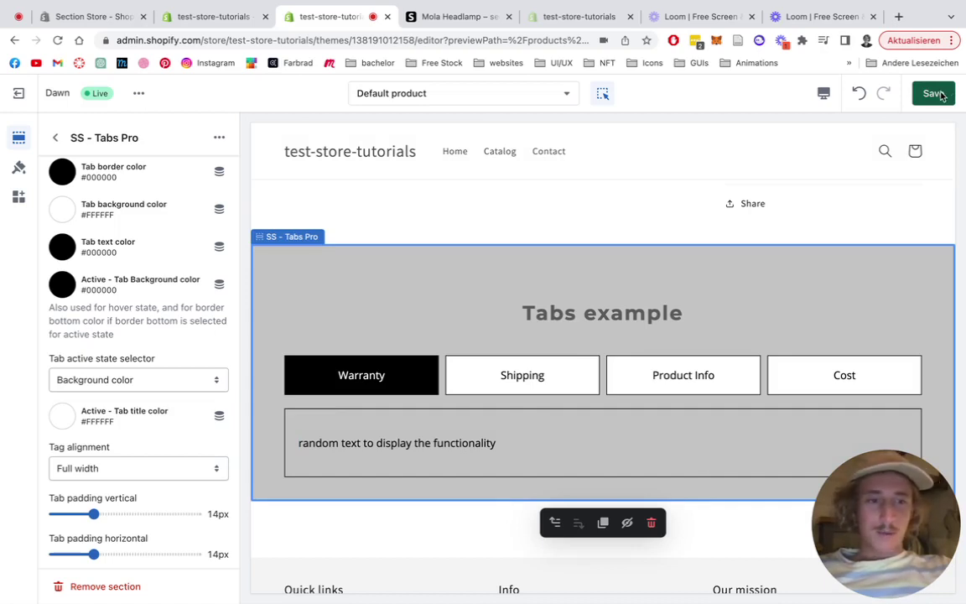
# Save the theme changes and view the live store in a new tab
pyautogui.click(937, 94)
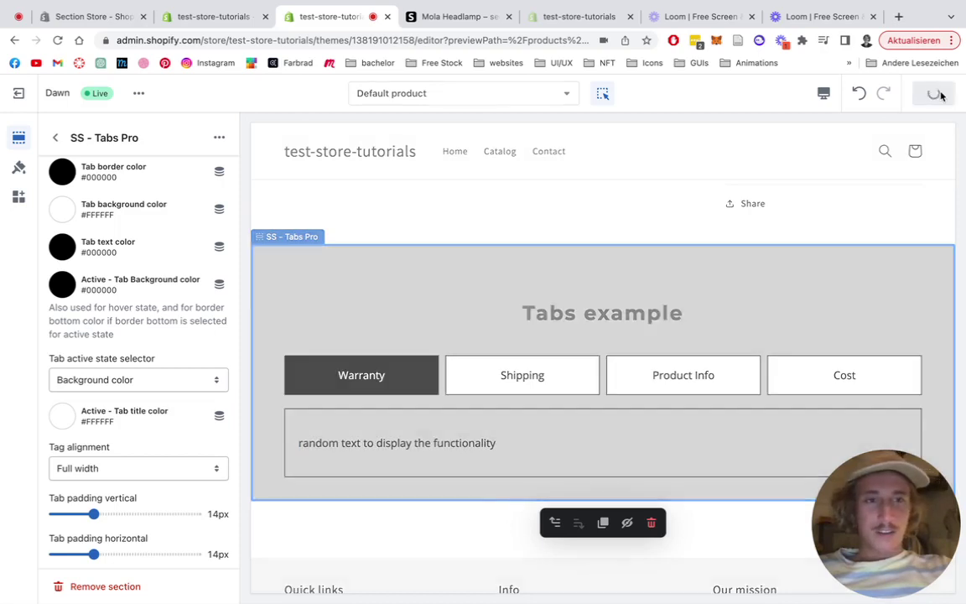
pyautogui.click(138, 94)
pyautogui.click(76, 235)
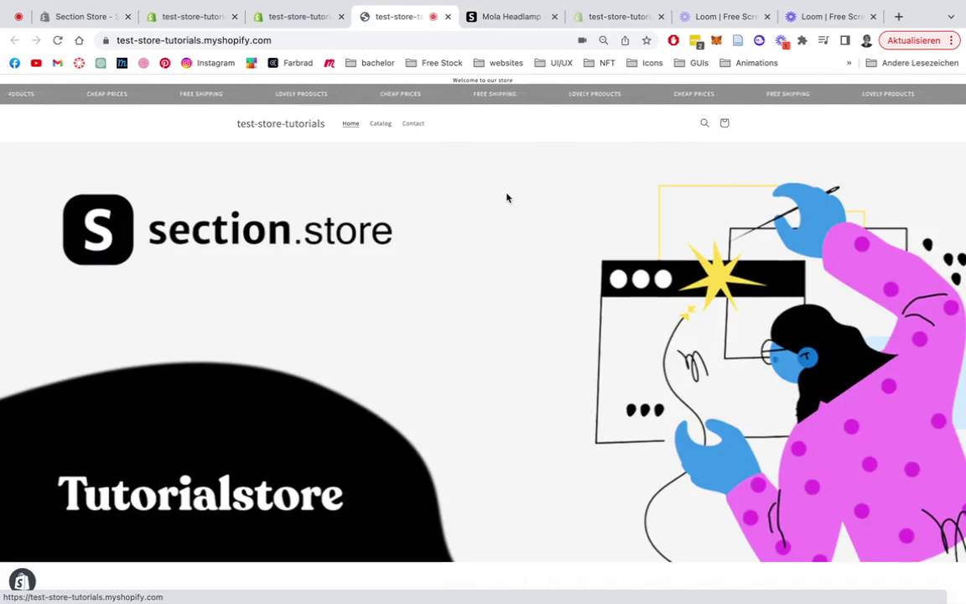
# Open the Camp Stool product page from Popular products and scroll to Tabs example
pyautogui.scroll(-3, 507, 198)
pyautogui.scroll(-6, 506, 198)
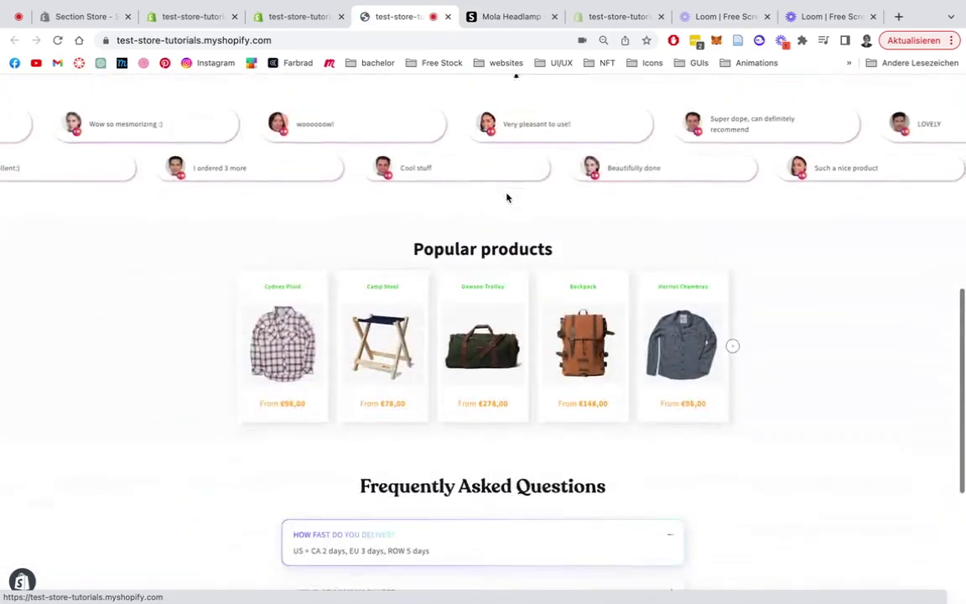
pyautogui.click(399, 339)
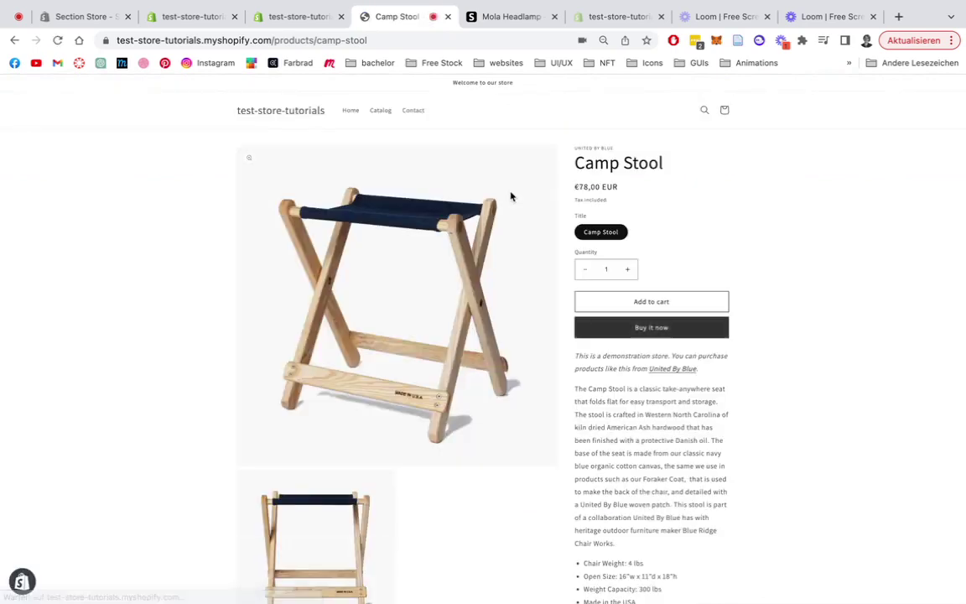
pyautogui.scroll(-10, 839, 220)
pyautogui.scroll(-1, 837, 222)
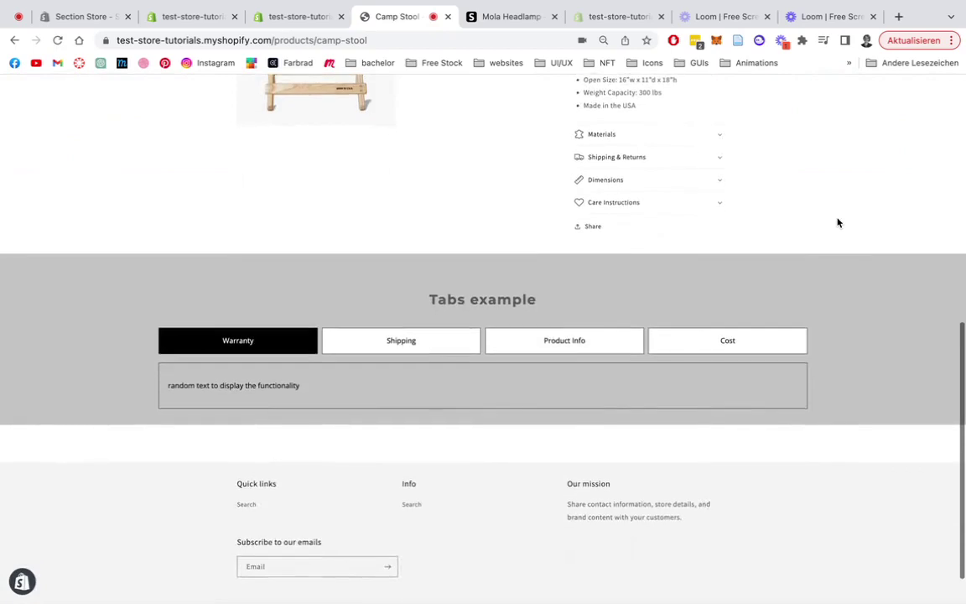
# Switch among the Warranty, Shipping, Product Info and Cost tabs, then return to the theme editor
pyautogui.click(416, 327)
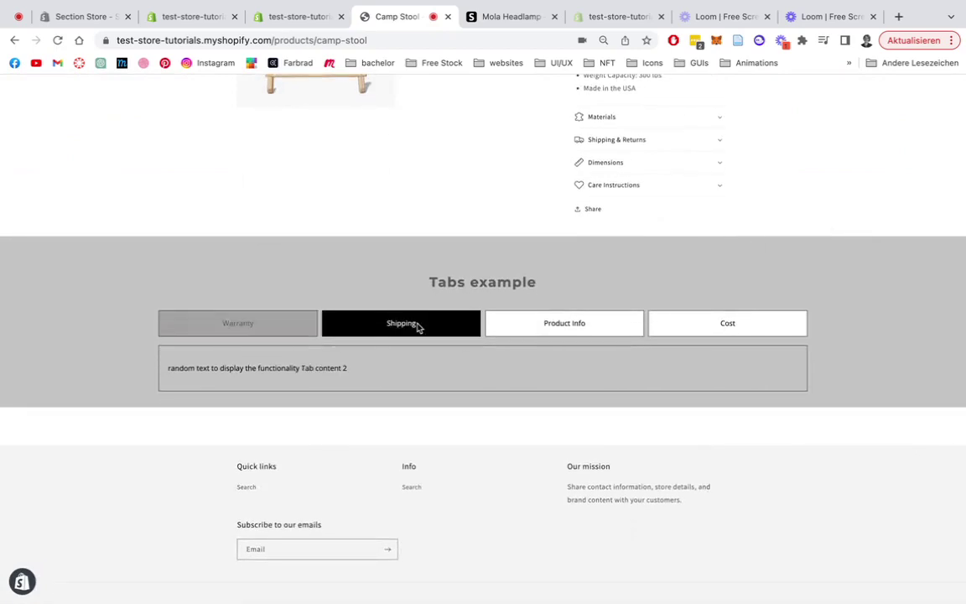
pyautogui.click(558, 334)
pyautogui.click(701, 328)
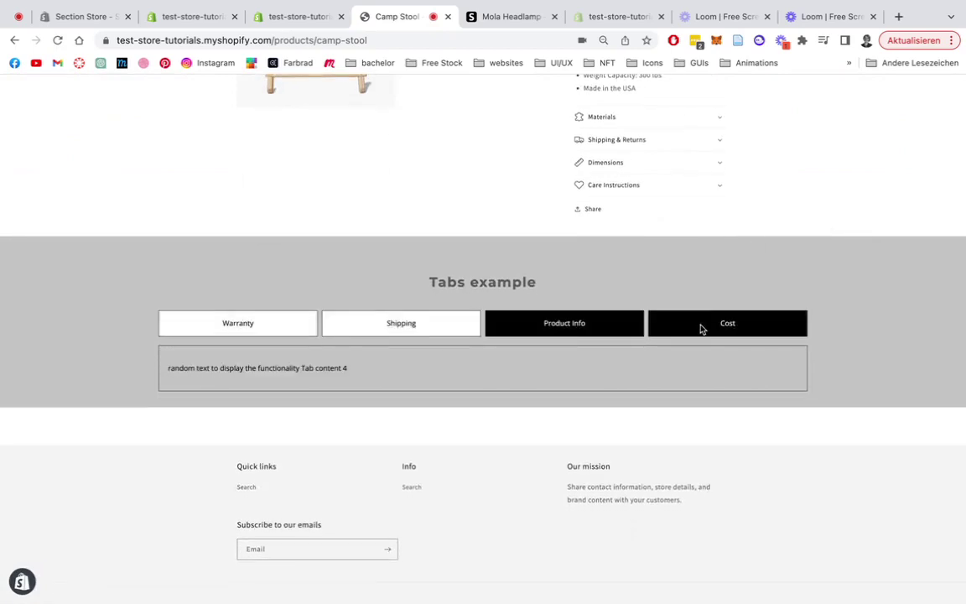
pyautogui.click(564, 326)
pyautogui.click(407, 326)
pyautogui.click(239, 327)
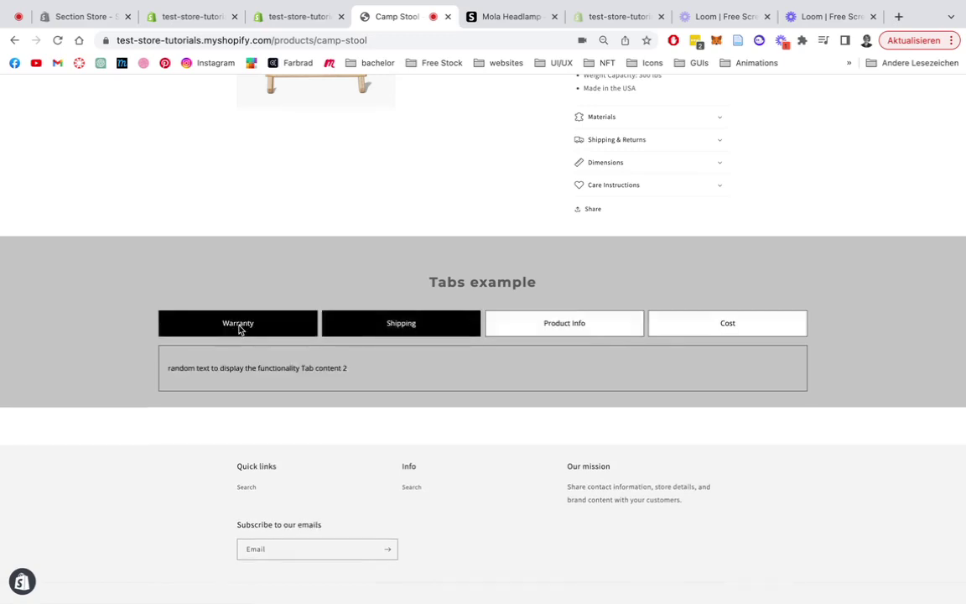
pyautogui.click(401, 328)
pyautogui.click(561, 324)
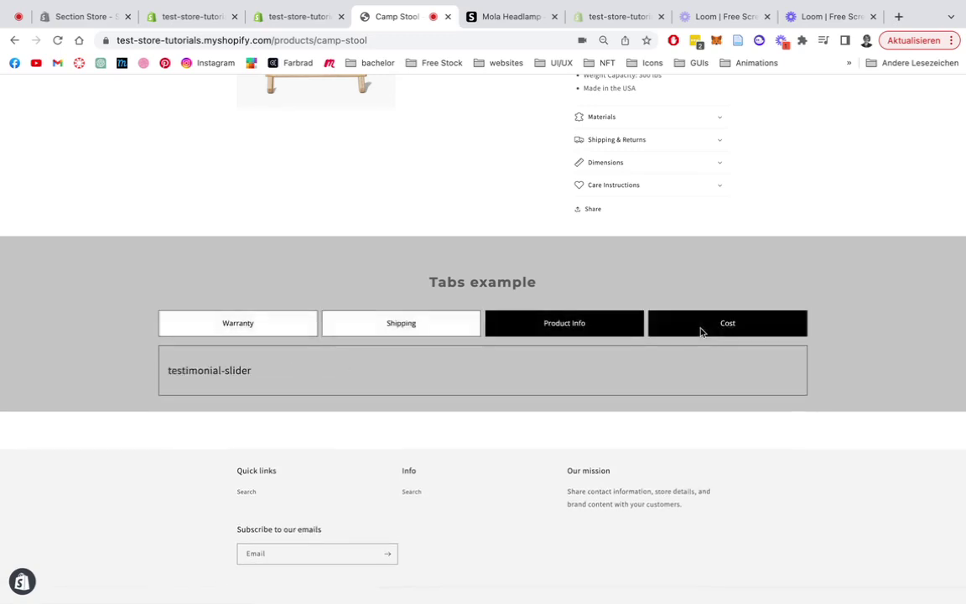
pyautogui.click(653, 329)
pyautogui.click(571, 323)
pyautogui.click(411, 322)
pyautogui.click(524, 322)
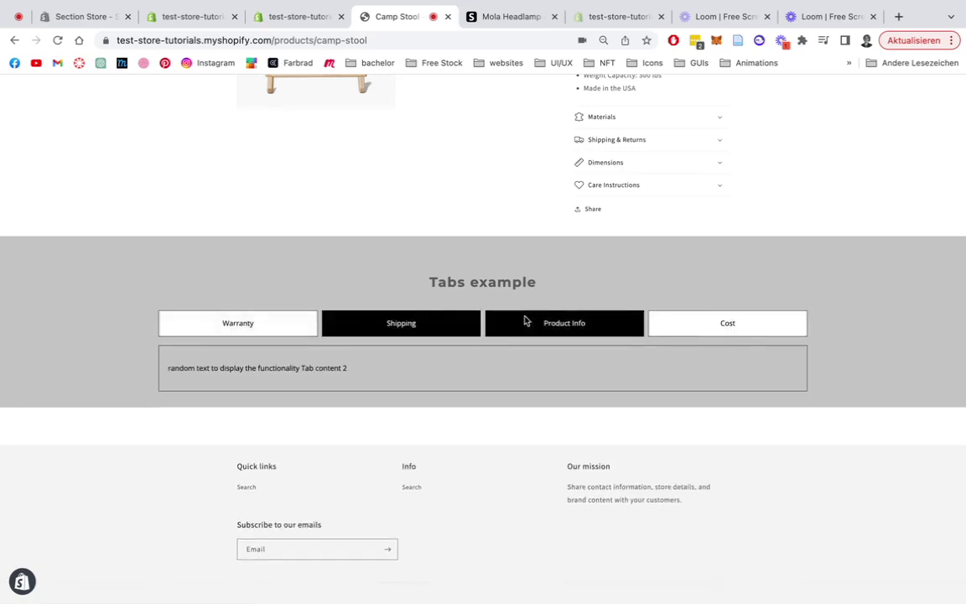
pyautogui.click(692, 323)
pyautogui.click(352, 323)
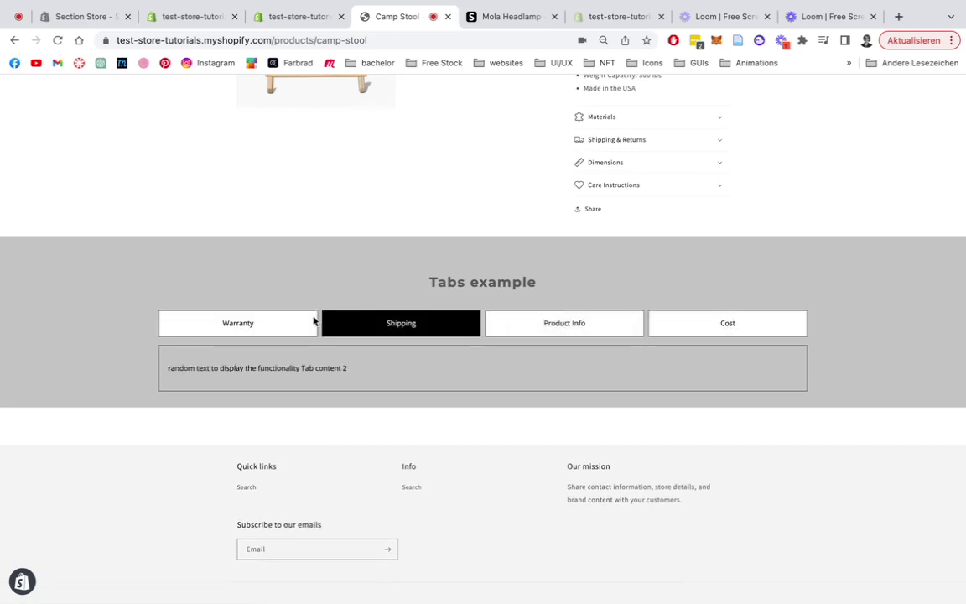
pyautogui.click(250, 325)
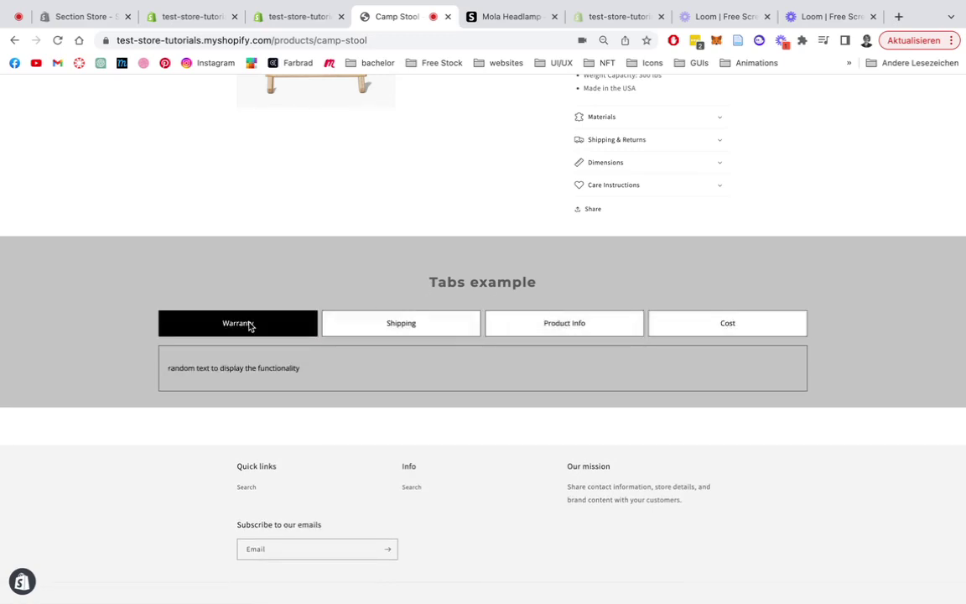
pyautogui.click(295, 15)
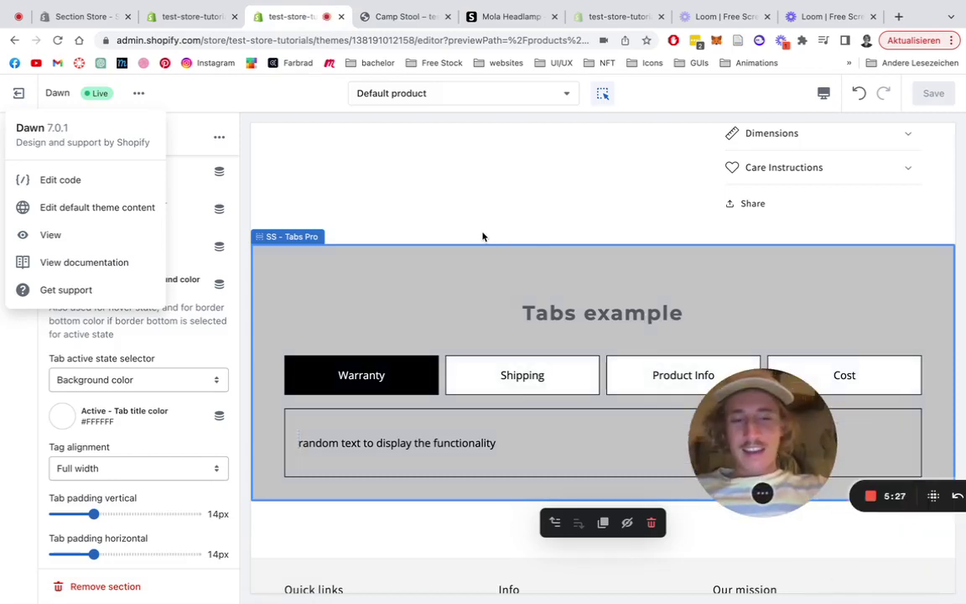
pyautogui.moveTo(729, 411); pyautogui.dragTo(872, 421)
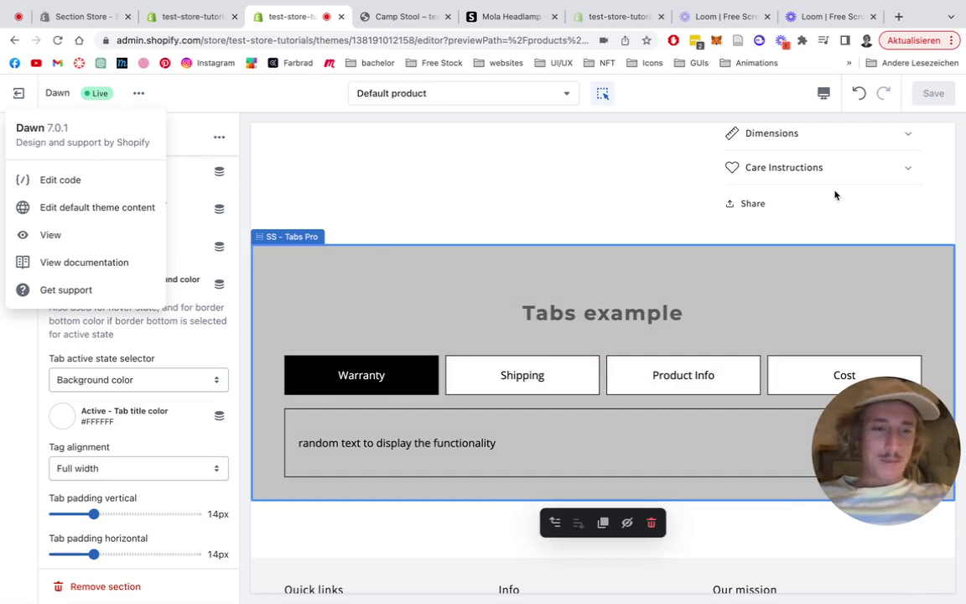
pyautogui.moveTo(897, 428)
pyautogui.moveTo(894, 427); pyautogui.dragTo(715, 300)
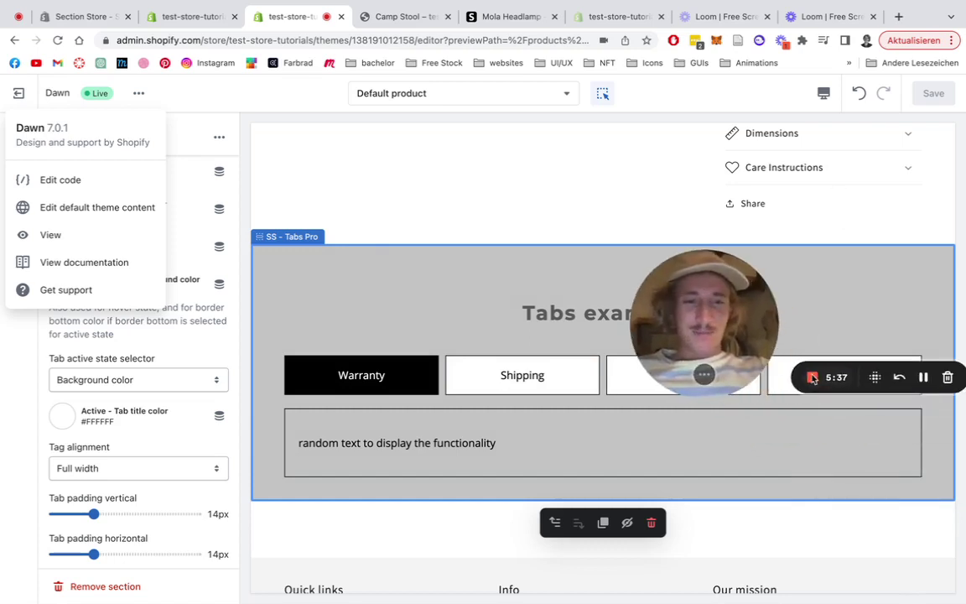